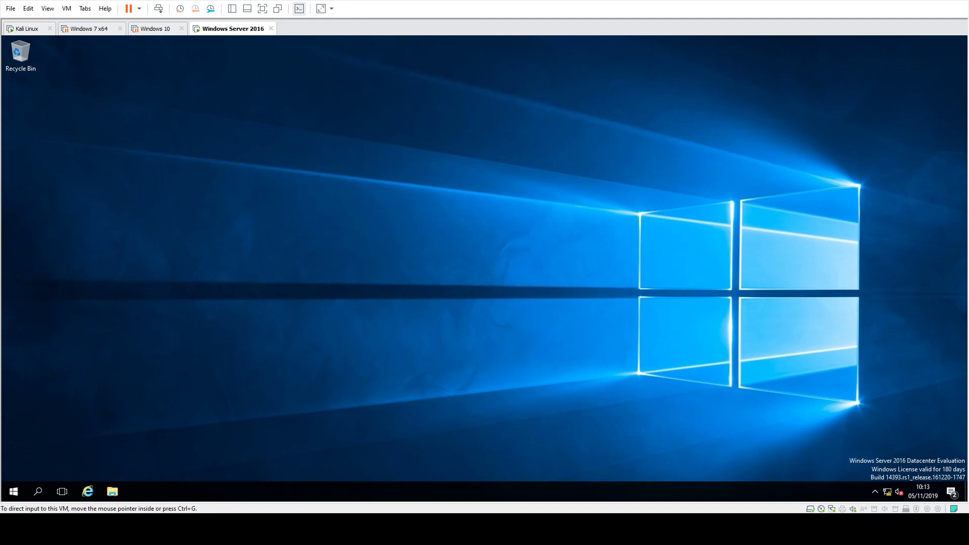
Open Group Policy Management and select the Default Domain Policy under the testlab.local domain.
{"action": "left_click", "coordinate": [14, 492]}
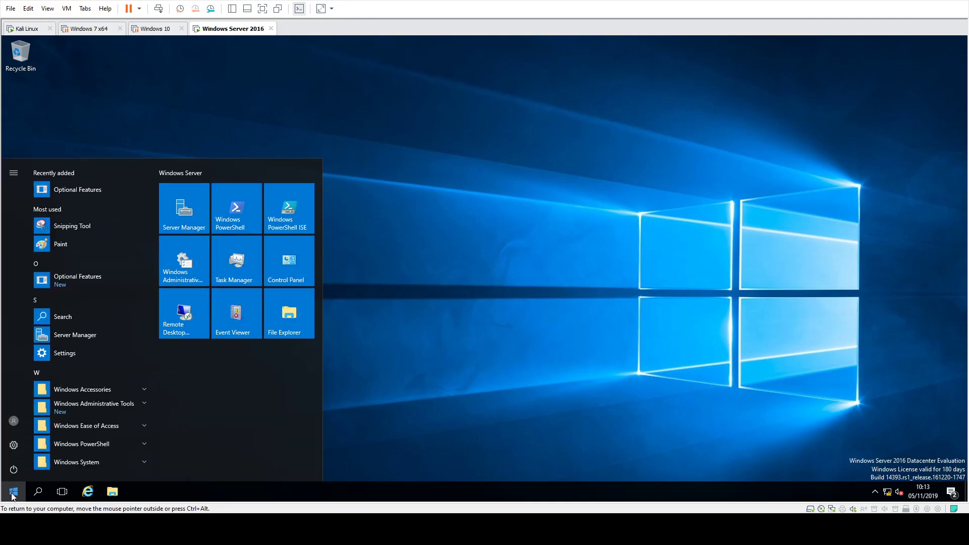
{"action": "left_click", "coordinate": [129, 404]}
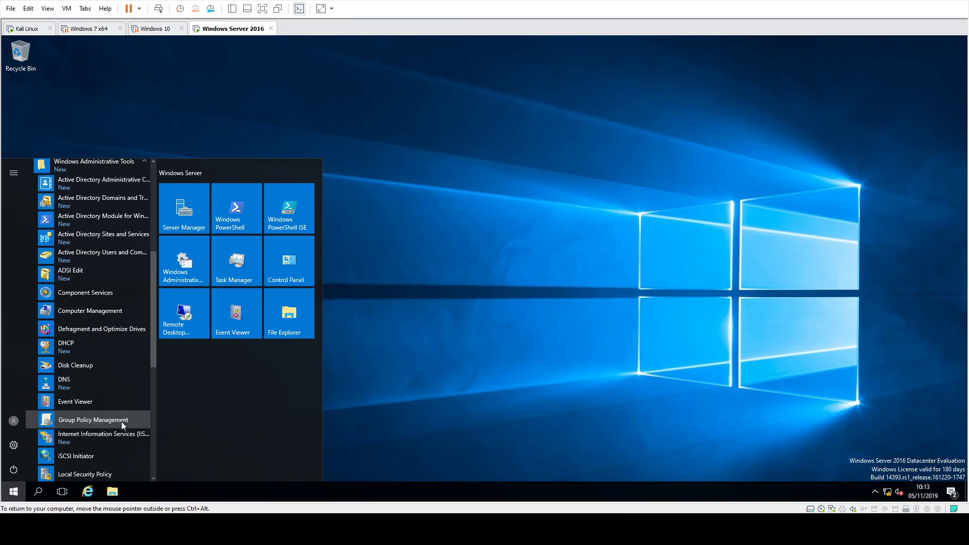
{"action": "left_click", "coordinate": [121, 422]}
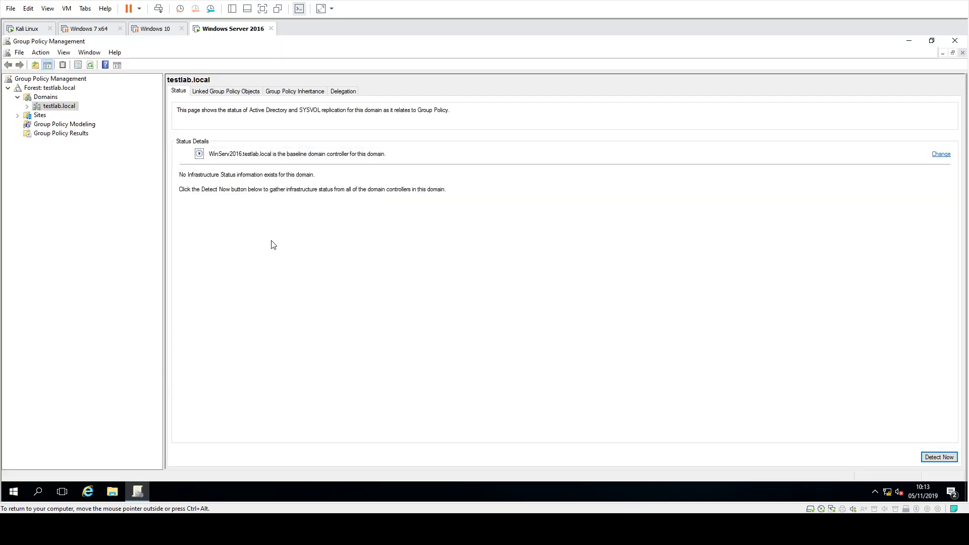
{"action": "double_click", "coordinate": [63, 107]}
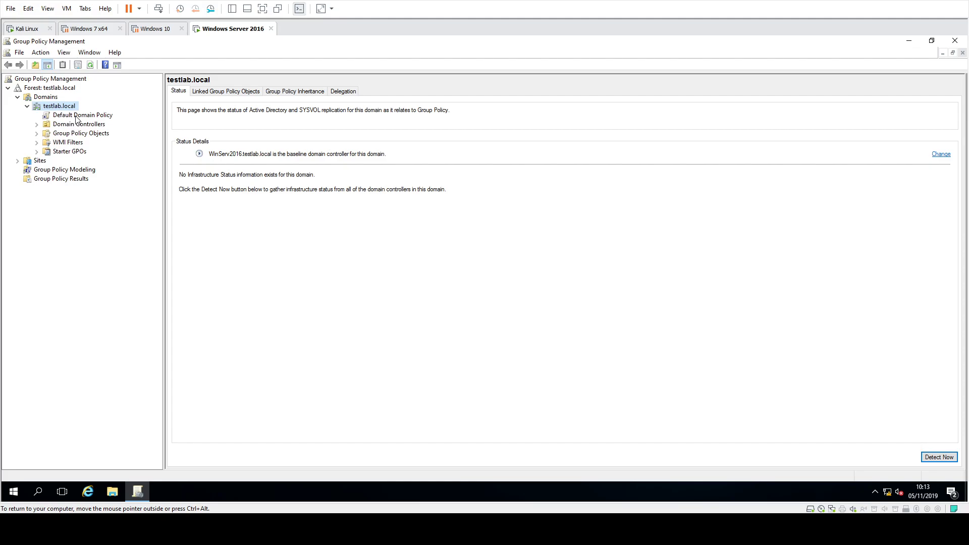
{"action": "left_click", "coordinate": [74, 117]}
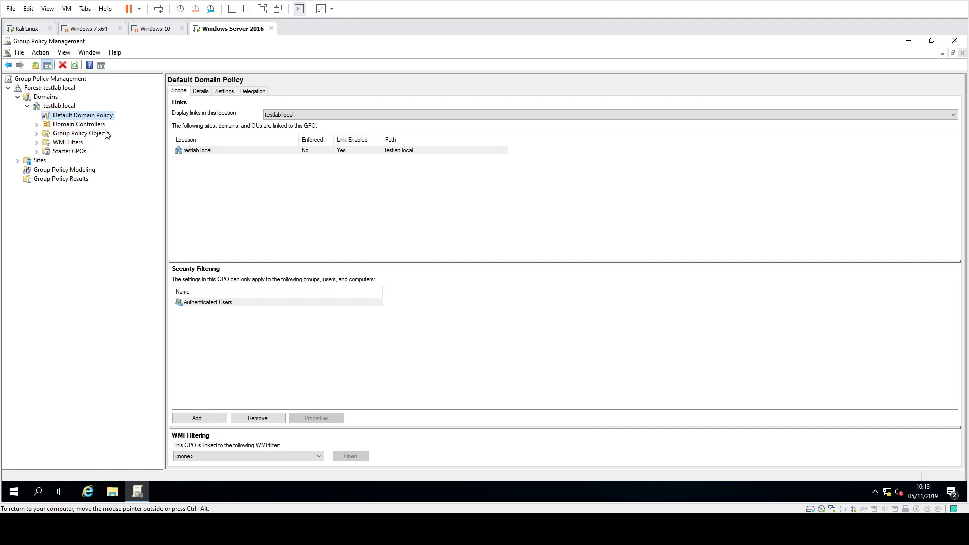
Open the Default Domain Policy for editing, maximize the editor window and widen its console tree.
{"action": "right_click", "coordinate": [103, 117]}
{"action": "left_click", "coordinate": [104, 126]}
{"action": "left_click_drag", "start_coordinate": [215, 88], "coordinate": [404, 84]}
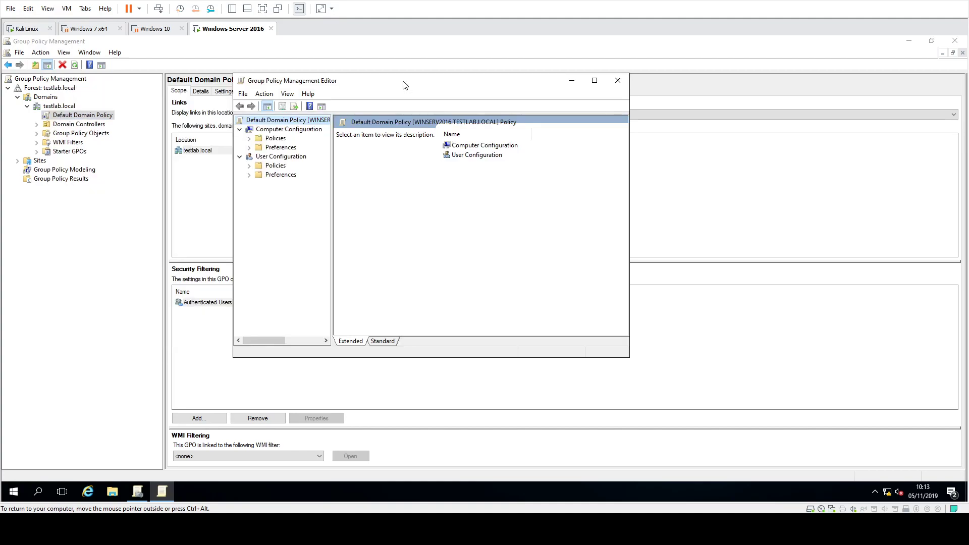
{"action": "double_click", "coordinate": [413, 84]}
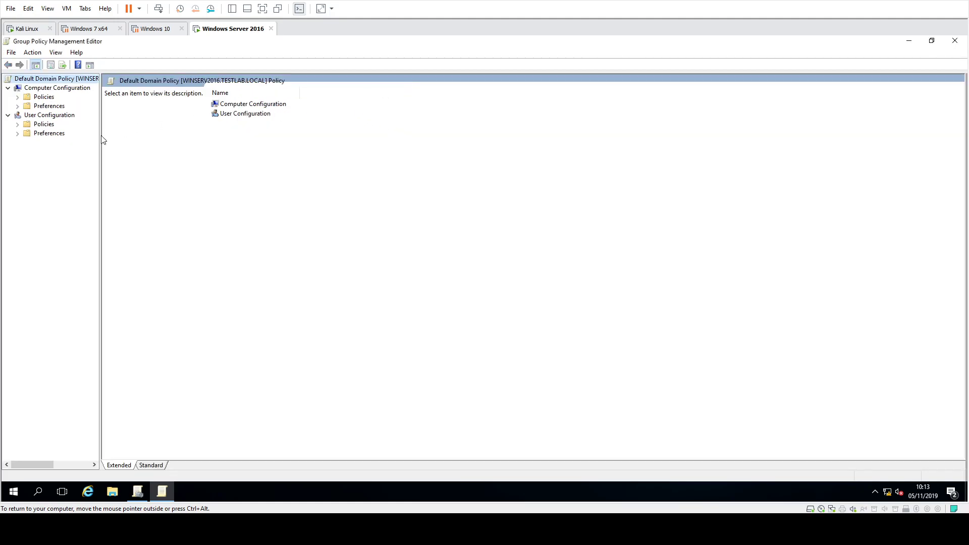
{"action": "left_click_drag", "start_coordinate": [100, 135], "coordinate": [164, 135]}
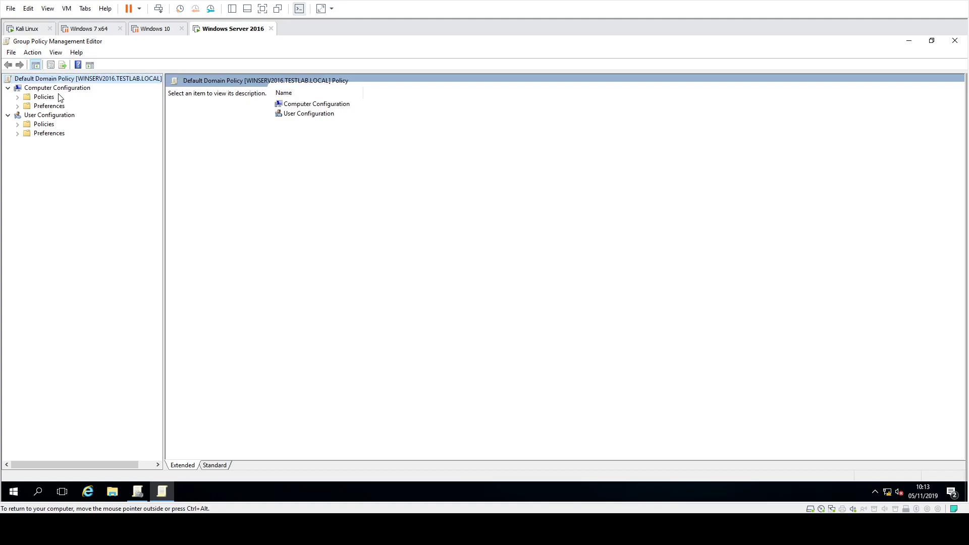
Show the Registry preferences in Windows Settings under the Computer Configuration preferences.
{"action": "left_click", "coordinate": [49, 107]}
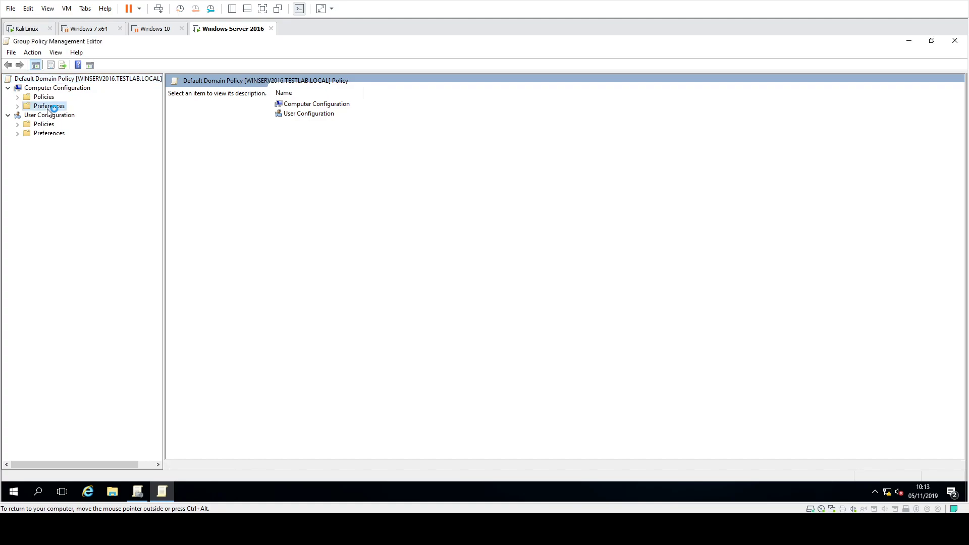
{"action": "double_click", "coordinate": [49, 108]}
{"action": "double_click", "coordinate": [65, 116]}
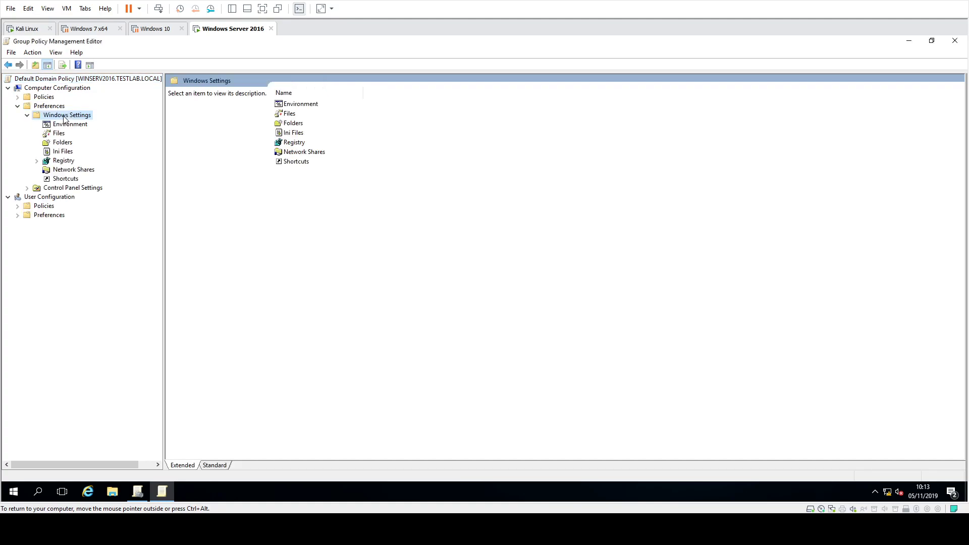
{"action": "left_click", "coordinate": [63, 160]}
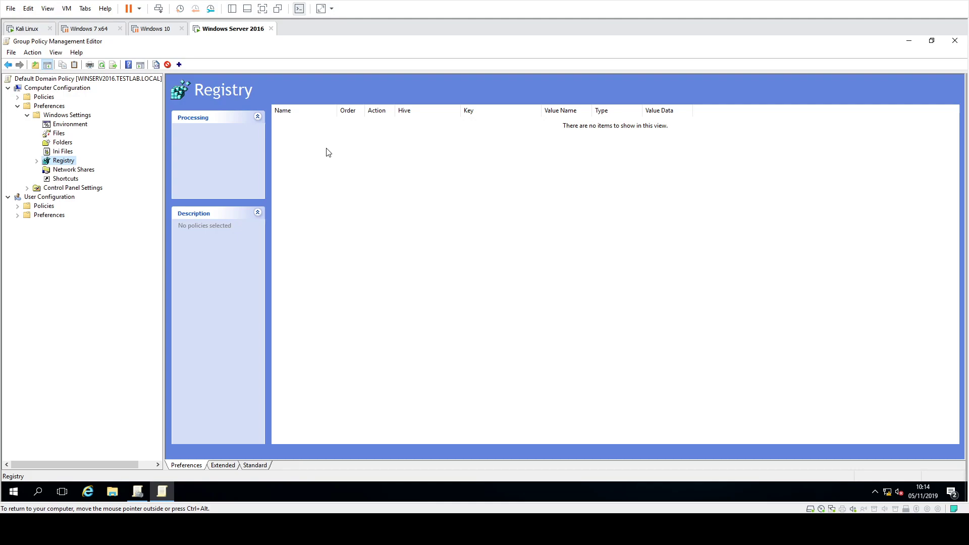
Start a new registry item in the Registry preferences and set its action to Create.
{"action": "right_click", "coordinate": [326, 148]}
{"action": "mouse_move", "coordinate": [347, 156]}
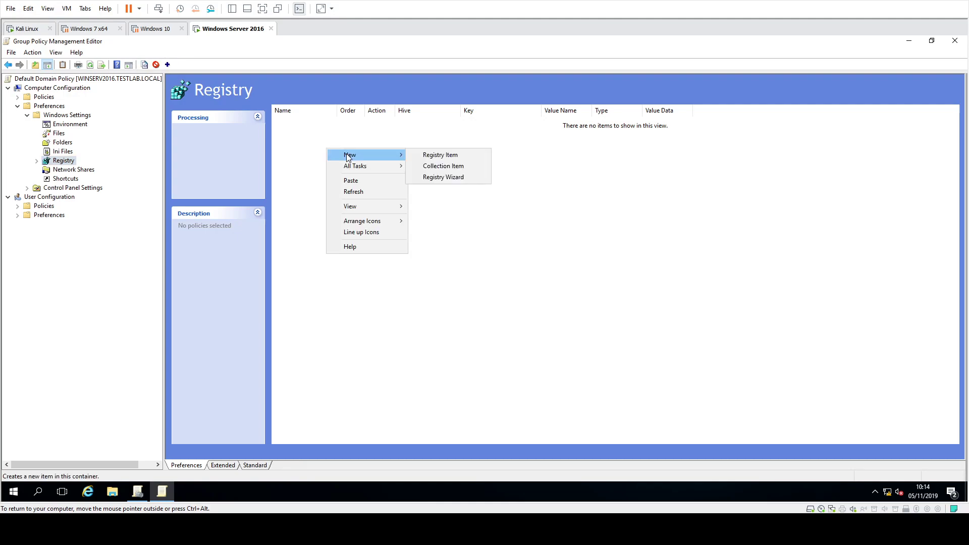
{"action": "left_click", "coordinate": [440, 155]}
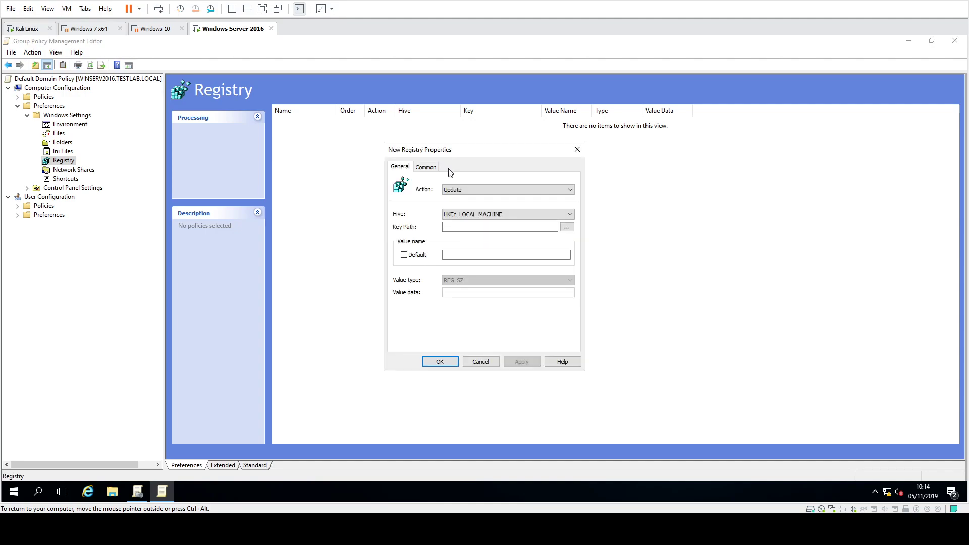
{"action": "left_click", "coordinate": [460, 197]}
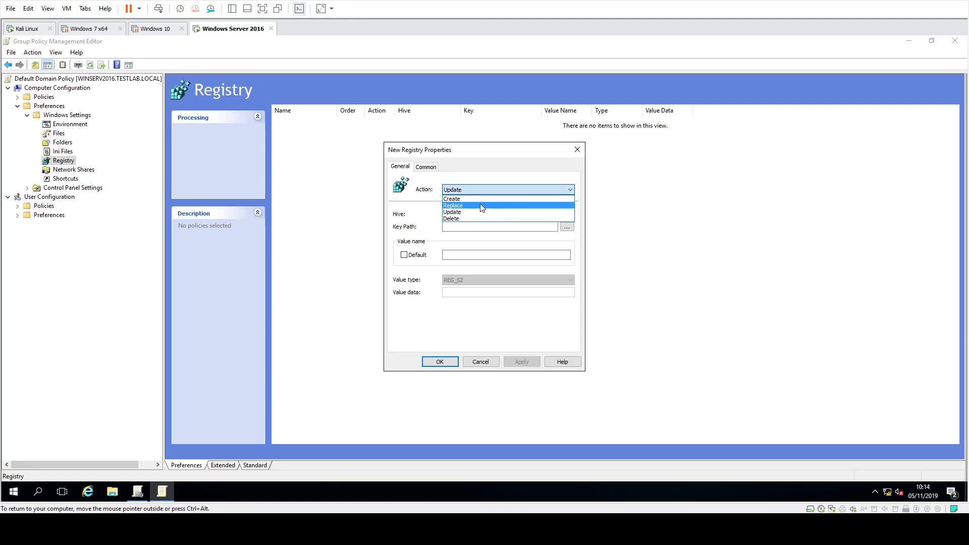
{"action": "left_click", "coordinate": [477, 199]}
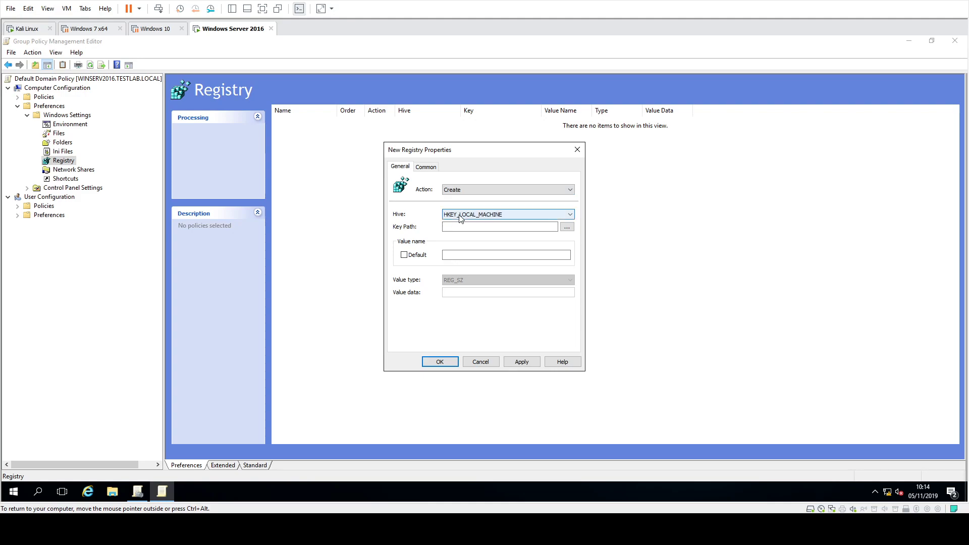
Enter a key path starting with SYSTEM for the new registry item.
{"action": "left_click", "coordinate": [477, 227]}
{"action": "left_click", "coordinate": [478, 227]}
Complete the key path as SYSTEM\CurrentControlSet\Services\LanmanServer\Parameters and name the registry value SMB1.
{"action": "type", "text": "SYSTEM"}
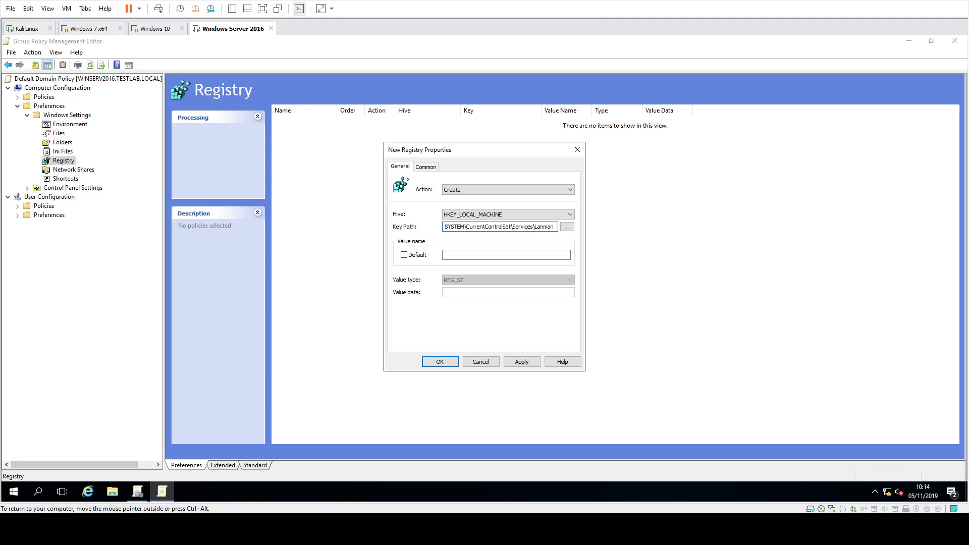
Enter a key path starting with SYSTEM for the new registry item.
Complete the key path as SYSTEM\CurrentControlSet\Services\LanmanServer\Parameters and name the registry value SMB1.
{"action": "type", "text": "Server\\Paramete"}
{"action": "key", "text": "BackSpace"}
{"action": "key", "text": "BackSpace"}
{"action": "type", "text": "eters"}
{"action": "left_click", "coordinate": [445, 255]}
{"action": "type", "text": "SMB1"}
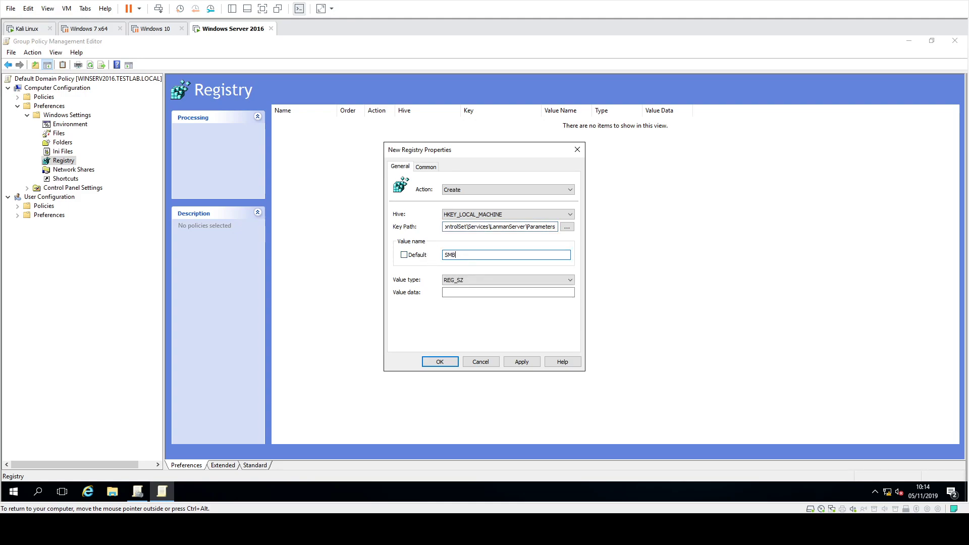
Set the SMB1 value's type to REG_DWORD with data 0 and save the registry item.
{"action": "left_click", "coordinate": [459, 280]}
{"action": "left_click", "coordinate": [473, 295]}
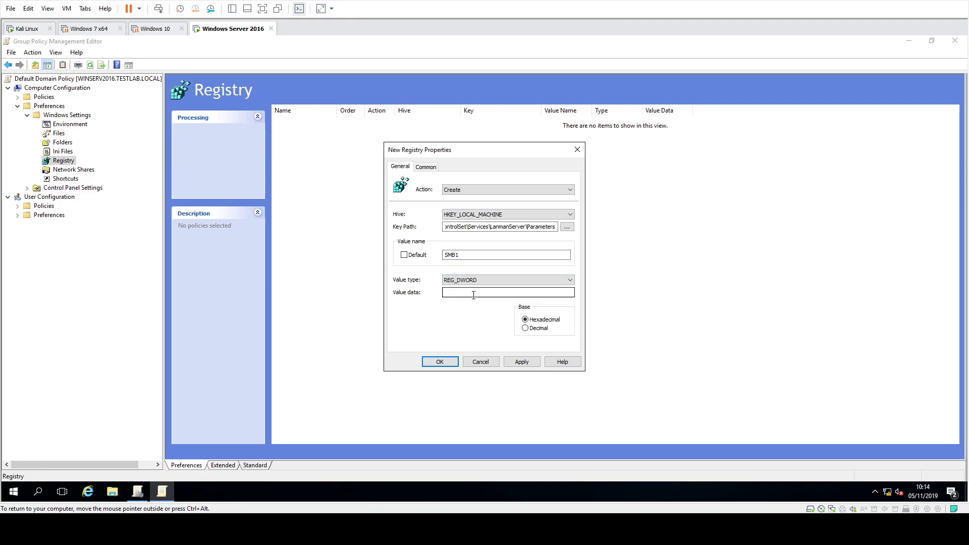
{"action": "left_click", "coordinate": [474, 293]}
{"action": "type", "text": "0"}
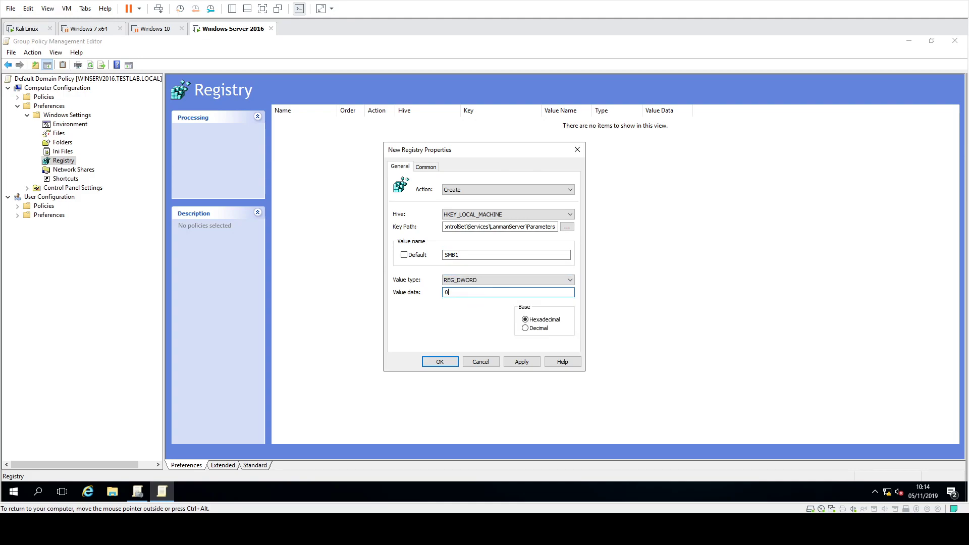
{"action": "left_click", "coordinate": [440, 361]}
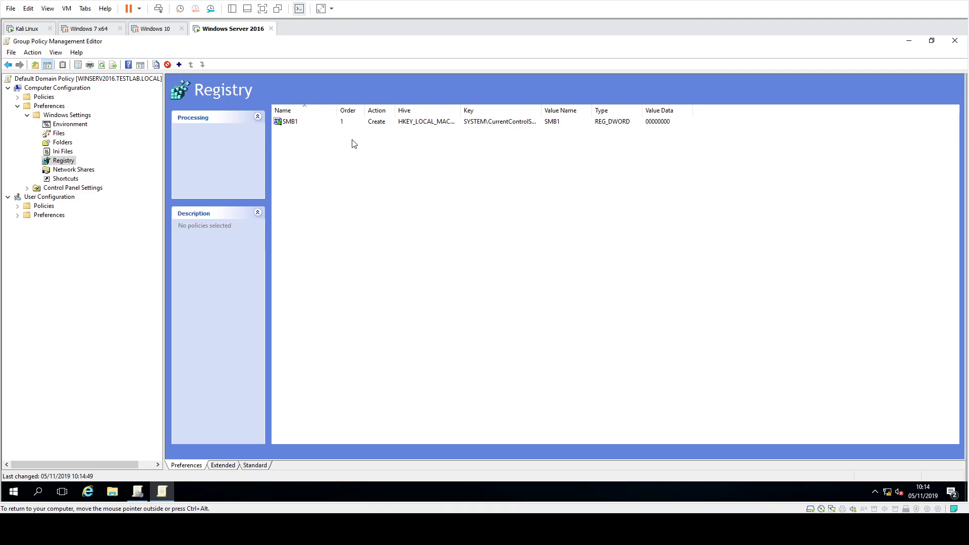
Start another registry item with the key path SYSTEM\CurrentControlSet\Services\mrxsmb10.
{"action": "right_click", "coordinate": [357, 153]}
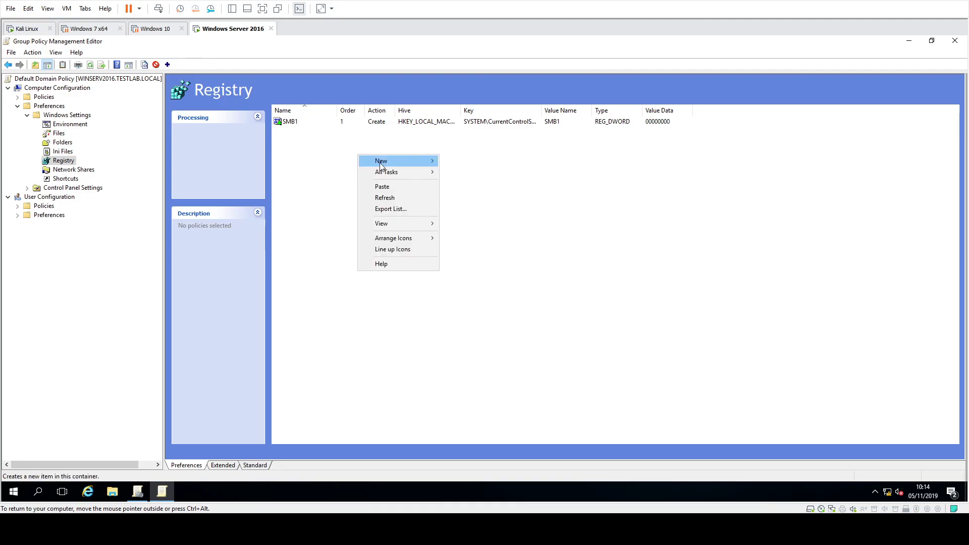
{"action": "mouse_move", "coordinate": [380, 166]}
{"action": "left_click", "coordinate": [470, 161]}
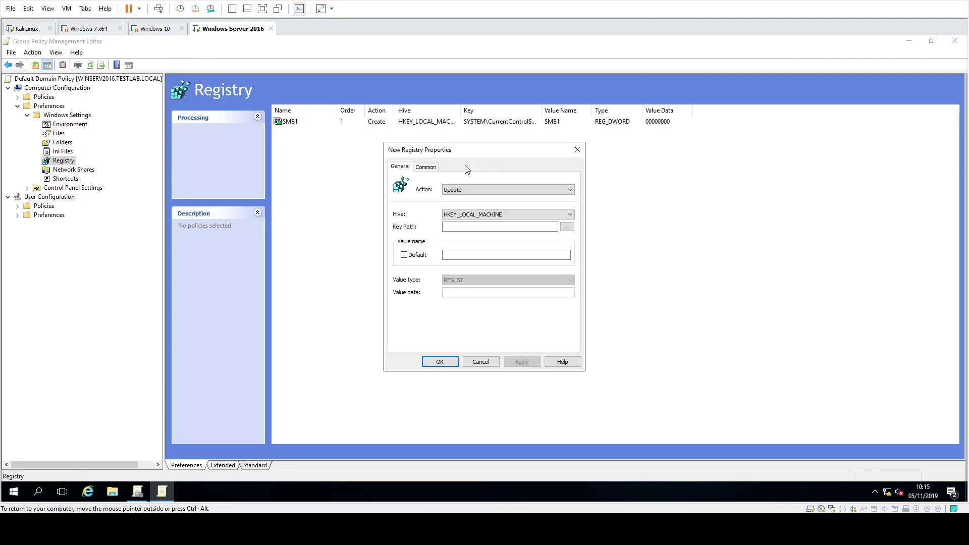
{"action": "left_click", "coordinate": [479, 225]}
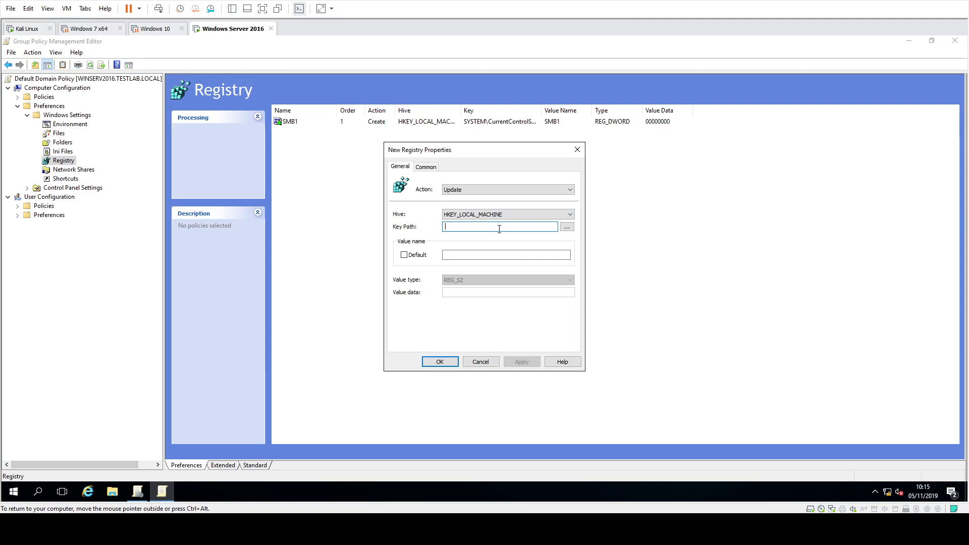
{"action": "type", "text": "SYSTEM\\Current"}
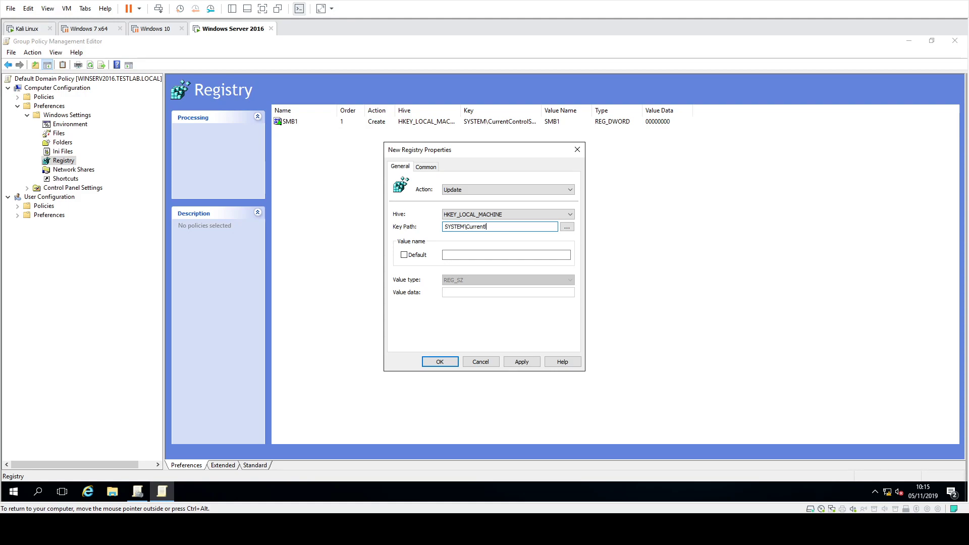
{"action": "type", "text": "Conte"}
{"action": "key", "text": "BackSpace"}
{"action": "key", "text": "BackSpace"}
{"action": "key", "text": "BackSpace"}
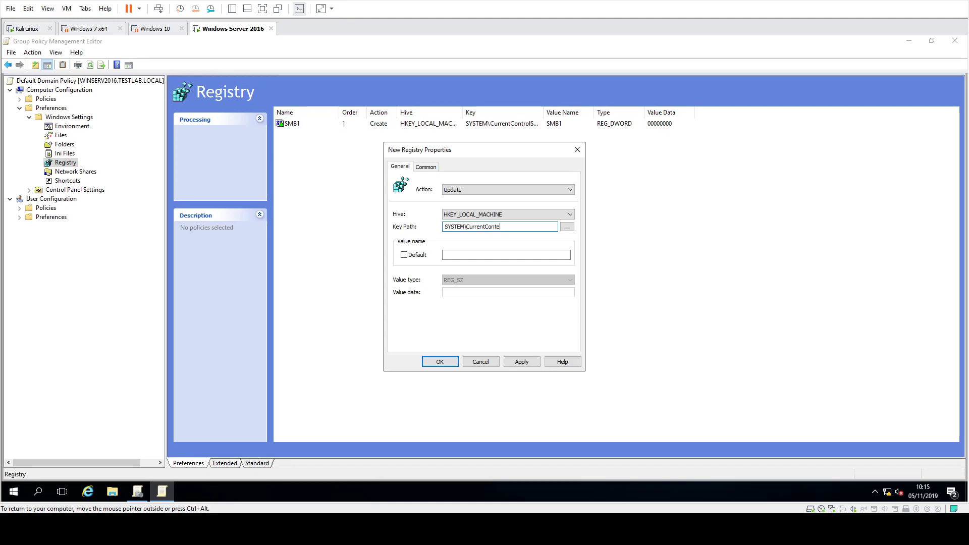
{"action": "type", "text": "trolSet\\Servic"}
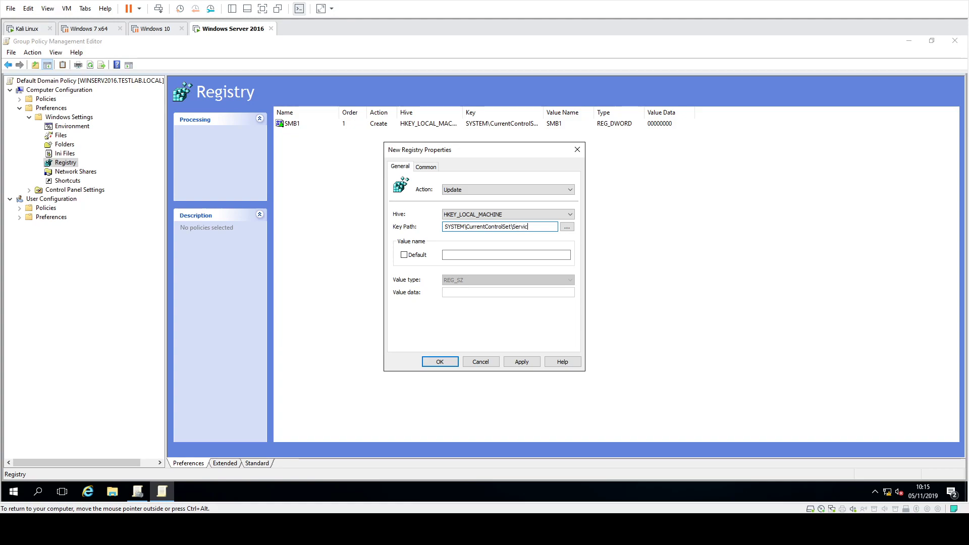
{"action": "type", "text": "es\\mrxsmb10"}
Name the value Start, make it a REG_DWORD with data 4, and save the registry item.
{"action": "left_click", "coordinate": [482, 255]}
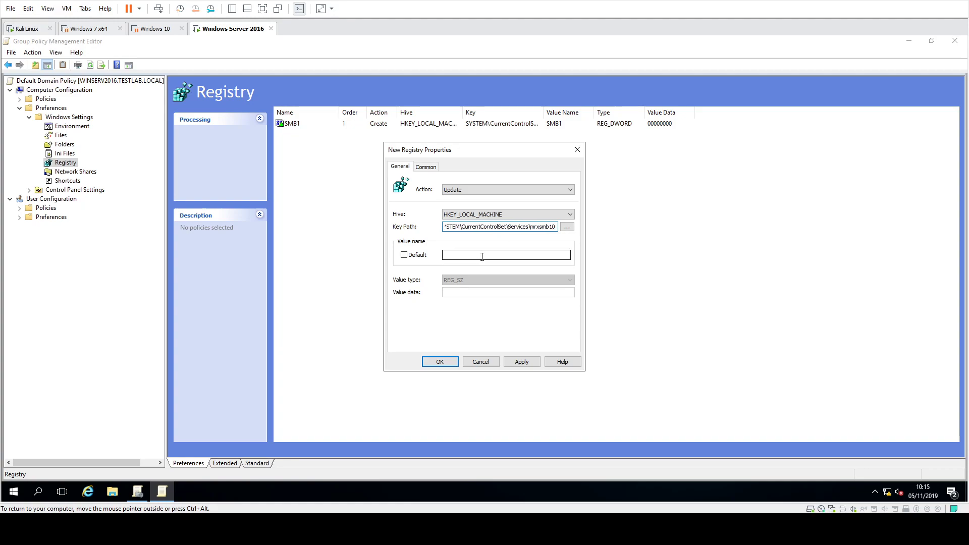
{"action": "type", "text": "Start"}
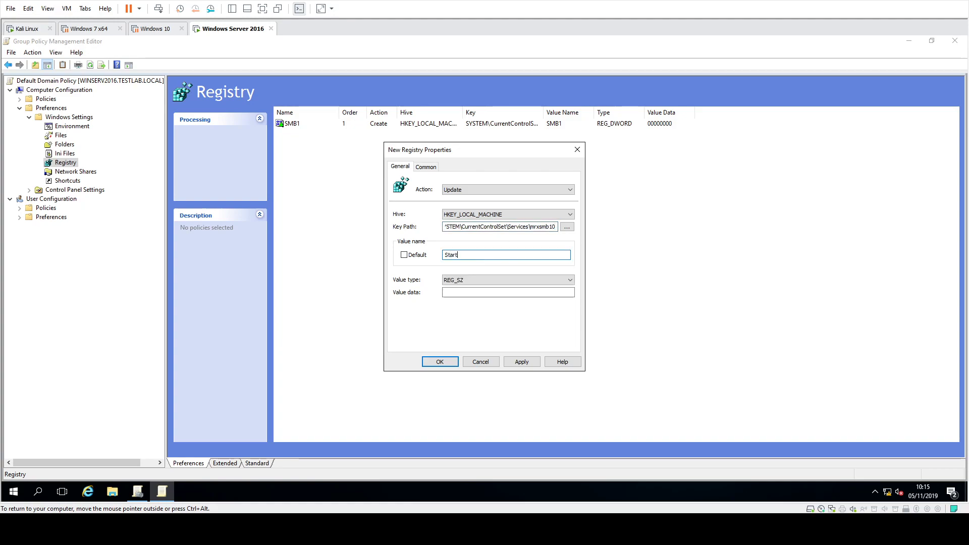
{"action": "left_click", "coordinate": [484, 280]}
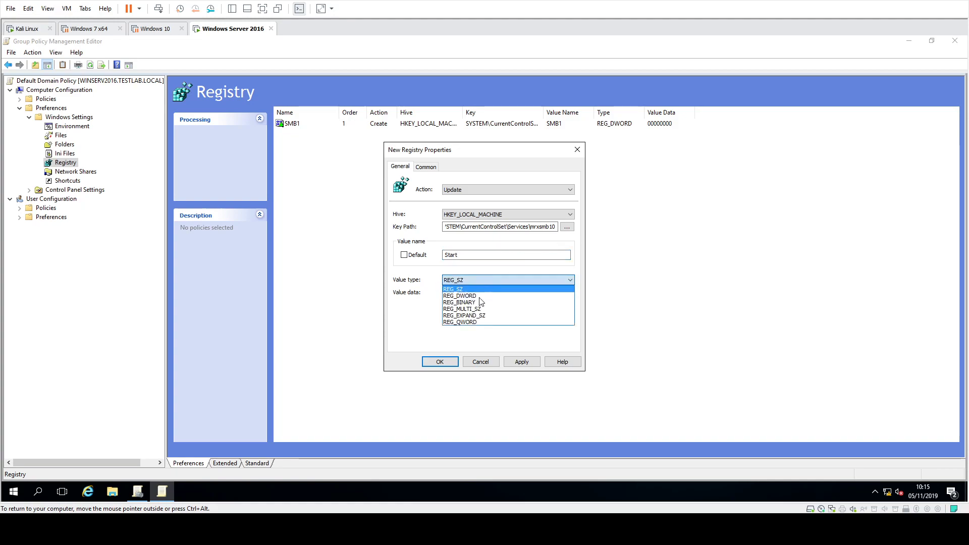
{"action": "left_click", "coordinate": [482, 296]}
{"action": "left_click", "coordinate": [482, 292]}
{"action": "type", "text": "4"}
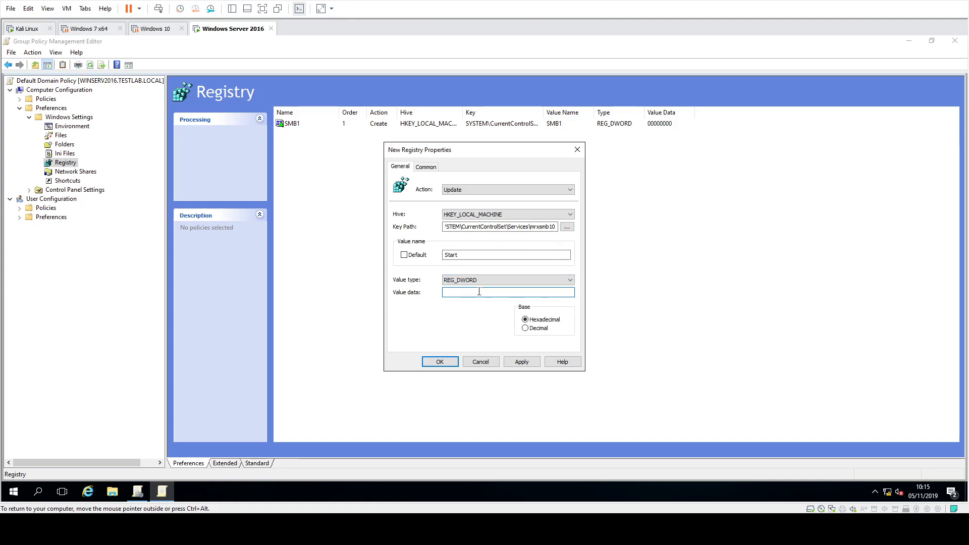
{"action": "left_click", "coordinate": [439, 362]}
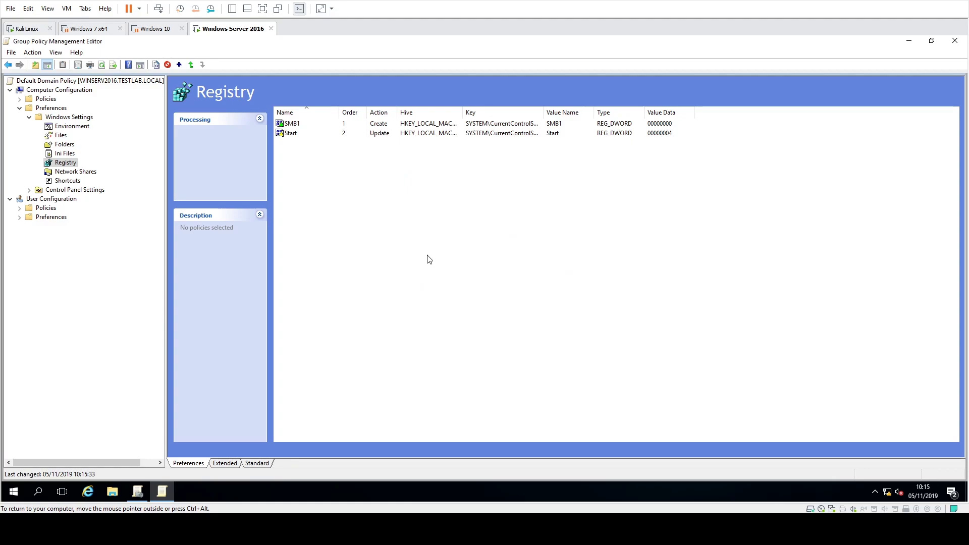
{"action": "right_click", "coordinate": [402, 206]}
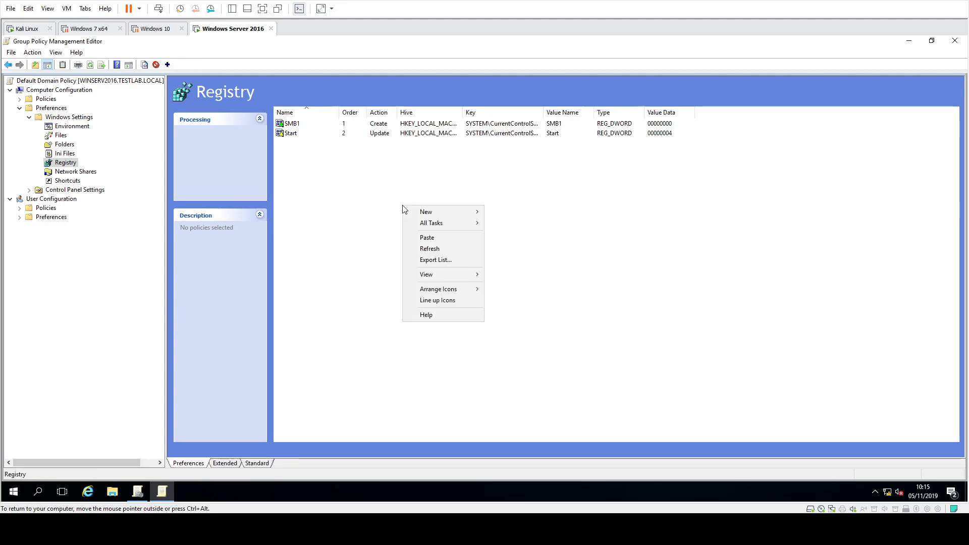
{"action": "mouse_move", "coordinate": [424, 212]}
{"action": "left_click", "coordinate": [366, 155]}
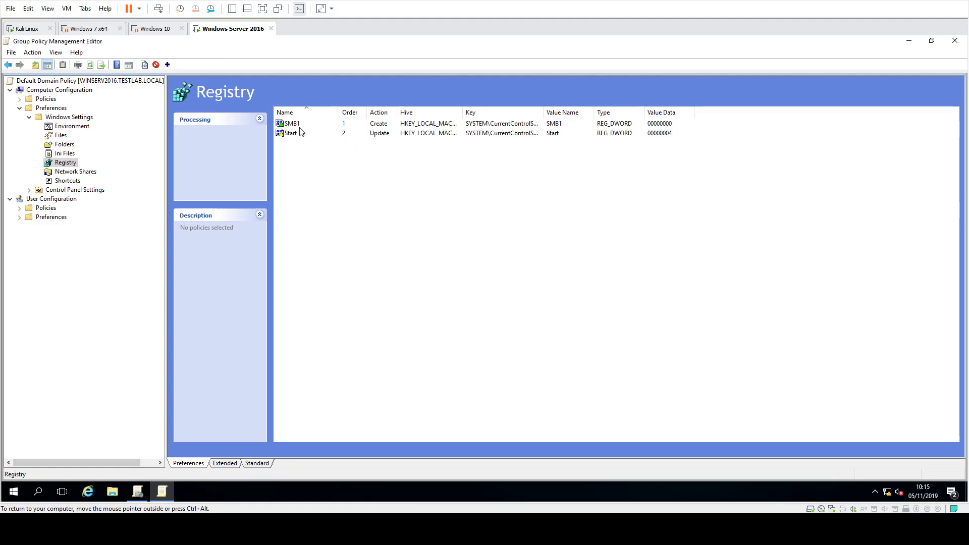
{"action": "left_click", "coordinate": [345, 133]}
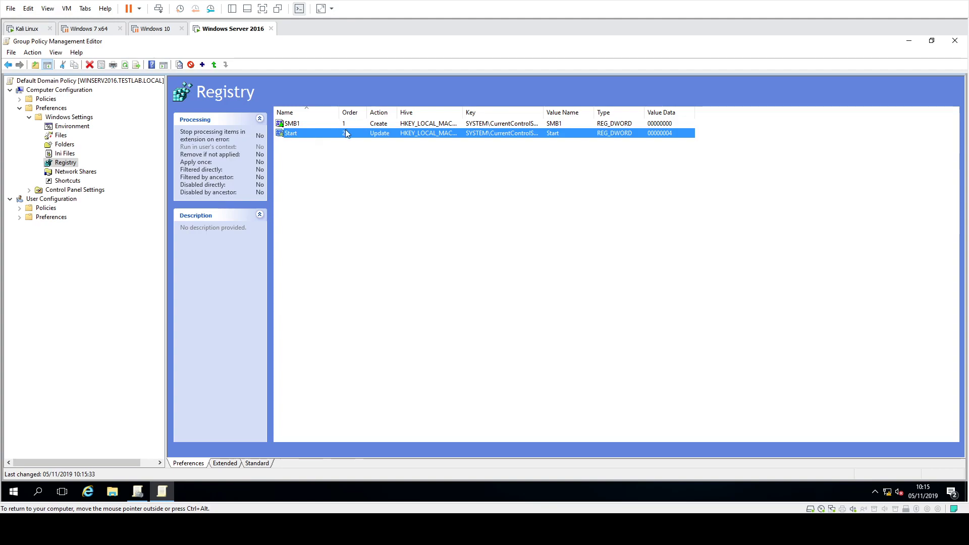
Start a third item in the Registry preferences and set its action to Replace.
{"action": "right_click", "coordinate": [386, 149]}
{"action": "mouse_move", "coordinate": [405, 158]}
{"action": "left_click", "coordinate": [497, 155]}
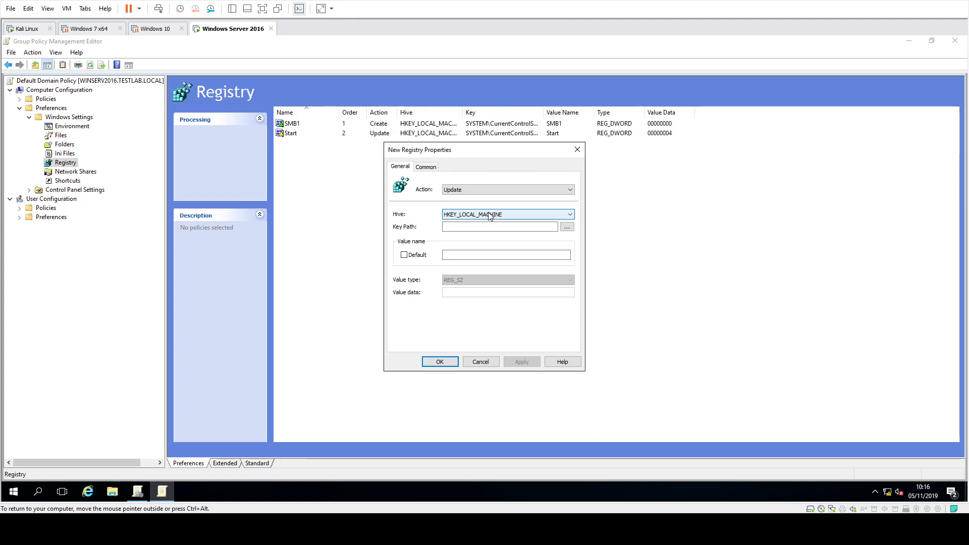
{"action": "left_click", "coordinate": [483, 190]}
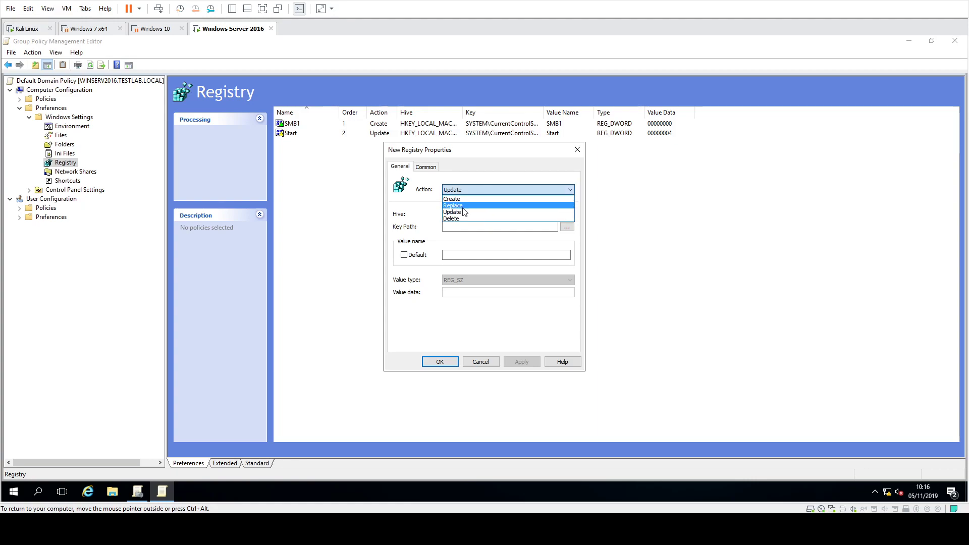
{"action": "left_click", "coordinate": [464, 204]}
Enter SYSTEM\CurrentControlSet\Services\LanManWorkstation as the key path of the Replace item.
{"action": "left_click", "coordinate": [462, 226]}
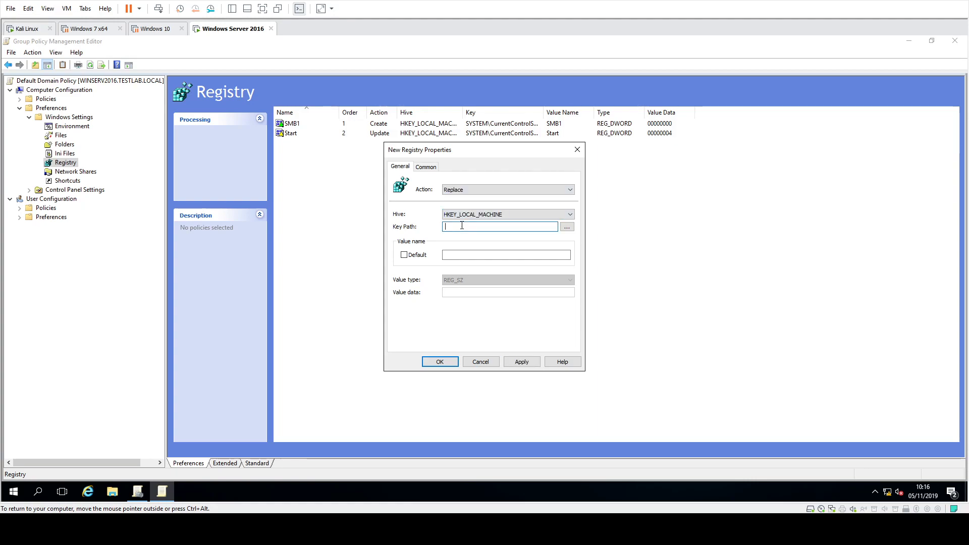
{"action": "type", "text": "SYSTE"}
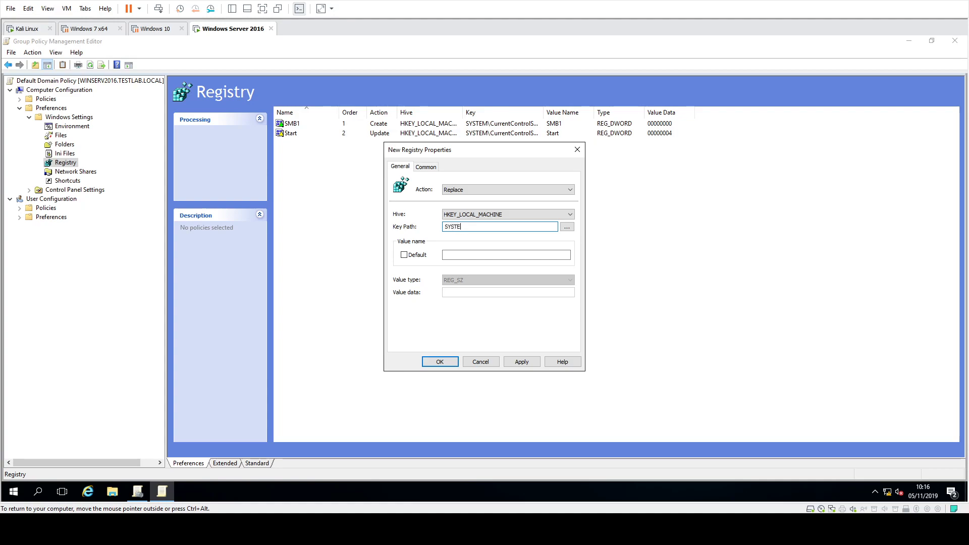
{"action": "type", "text": "M\\CurrentControlSet\\Services\\LanManW"}
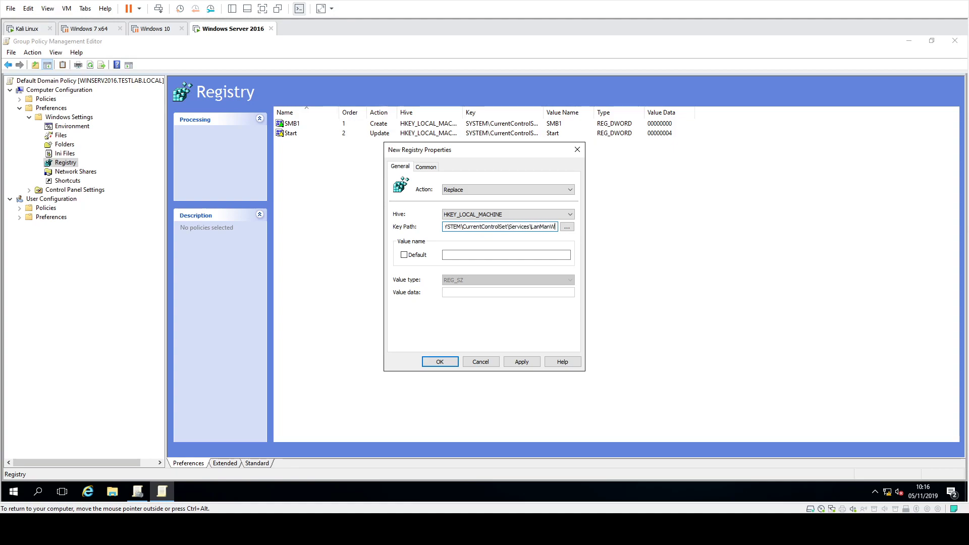
{"action": "type", "text": "orkstation"}
Name the registry value DependOnService and set its type to REG_MULTI_SZ.
{"action": "left_click", "coordinate": [476, 258]}
{"action": "type", "text": "DependO"}
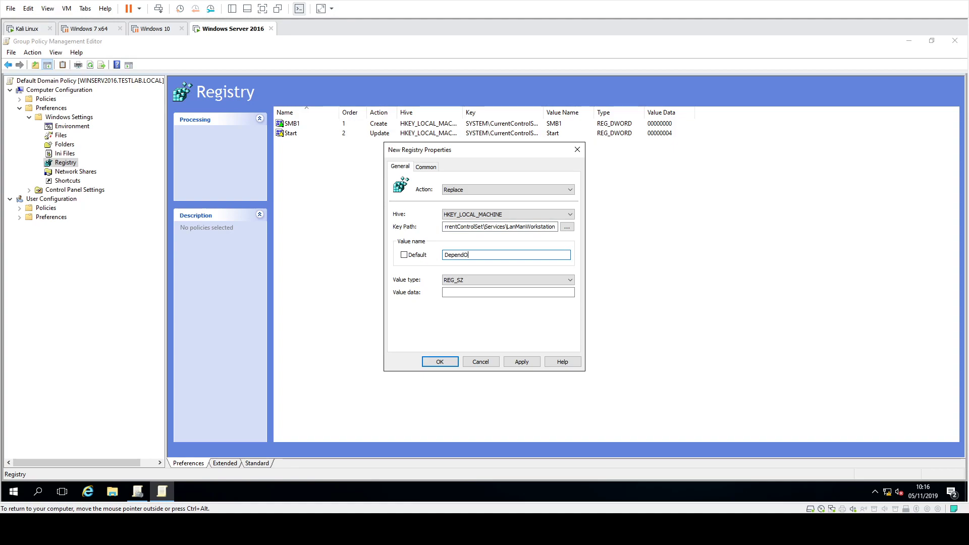
{"action": "type", "text": "nService"}
{"action": "left_click", "coordinate": [502, 278]}
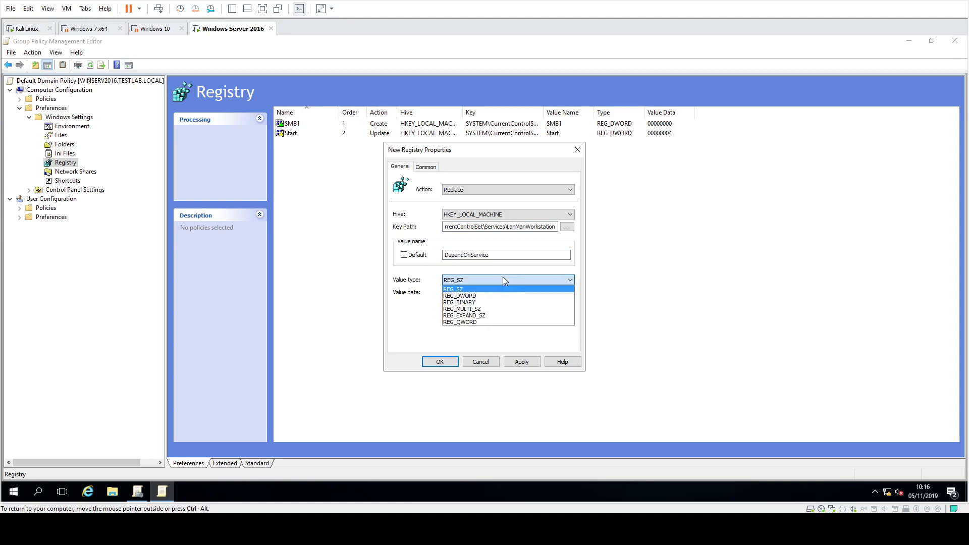
{"action": "left_click", "coordinate": [490, 309]}
Enter BOWSER, MRxSmb20 and NSI as the DependOnService value data and save the registry item.
{"action": "left_click", "coordinate": [476, 303]}
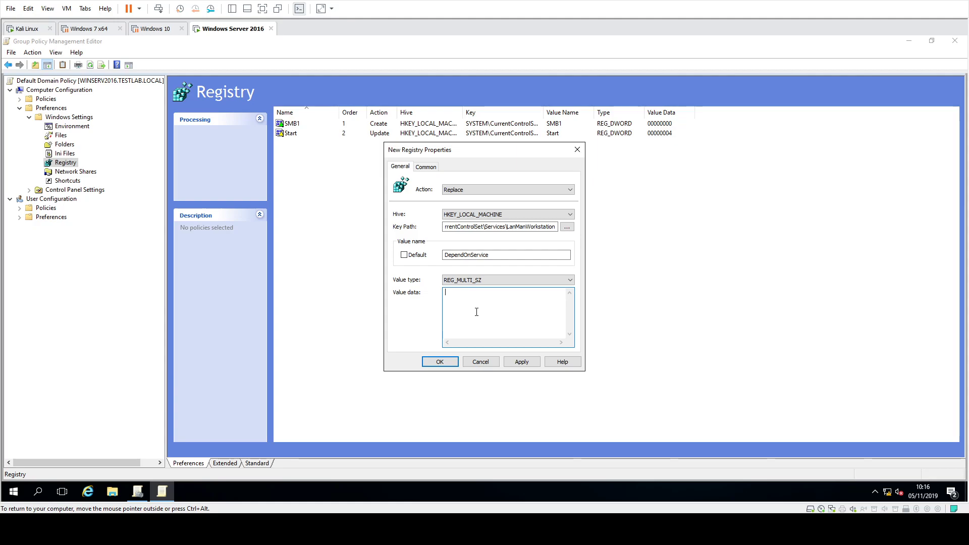
{"action": "type", "text": "BOWSER"}
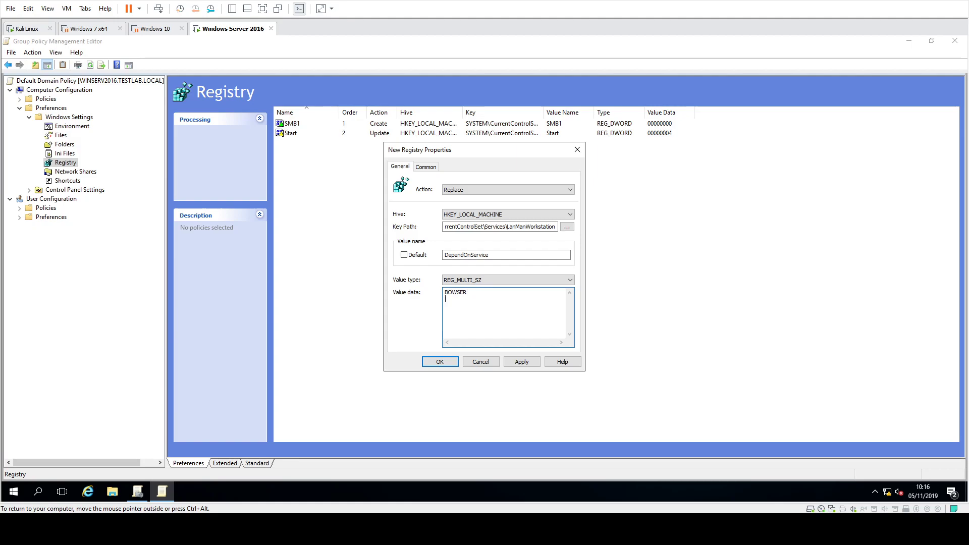
{"action": "key", "text": "Return"}
{"action": "type", "text": "MRx"}
{"action": "type", "text": "Smb20 "}
{"action": "type", "text": "NSI"}
{"action": "left_click", "coordinate": [442, 364]}
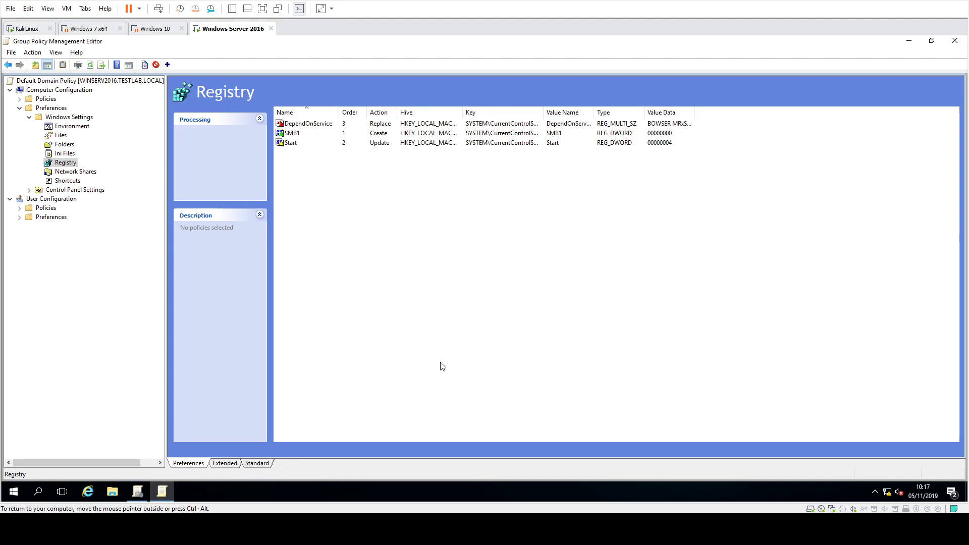
Show the Security Options in Local Policies under the Computer Configuration policies and widen the policy name column.
{"action": "left_click", "coordinate": [20, 108]}
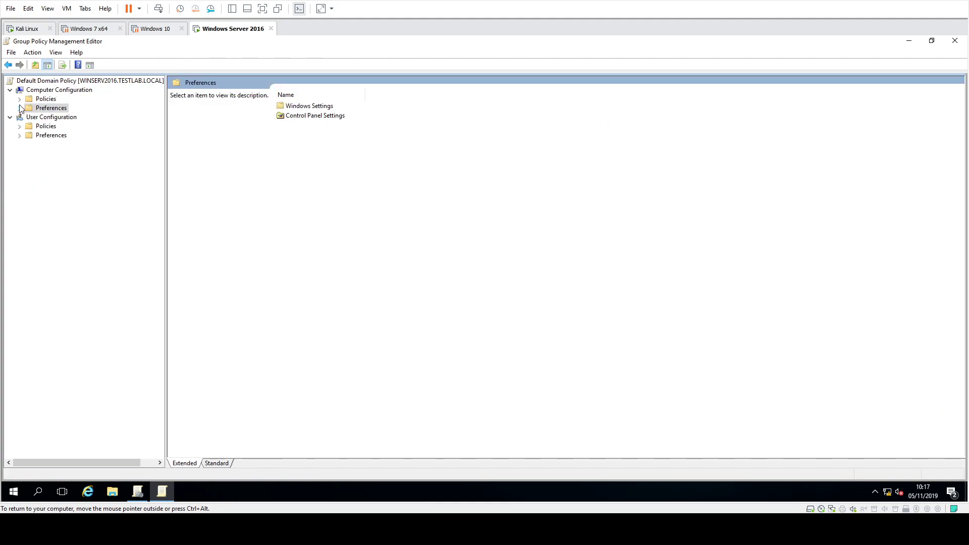
{"action": "left_click", "coordinate": [20, 100]}
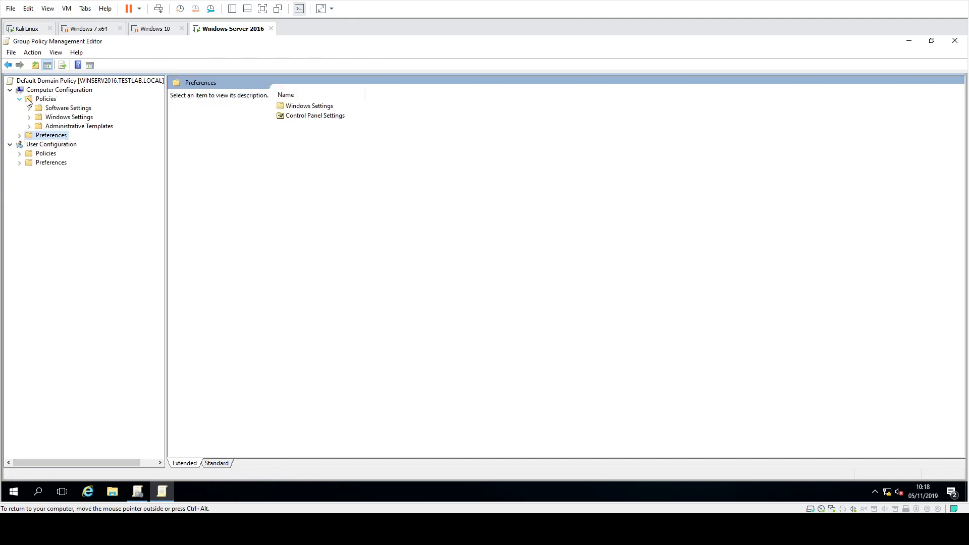
{"action": "left_click", "coordinate": [58, 116]}
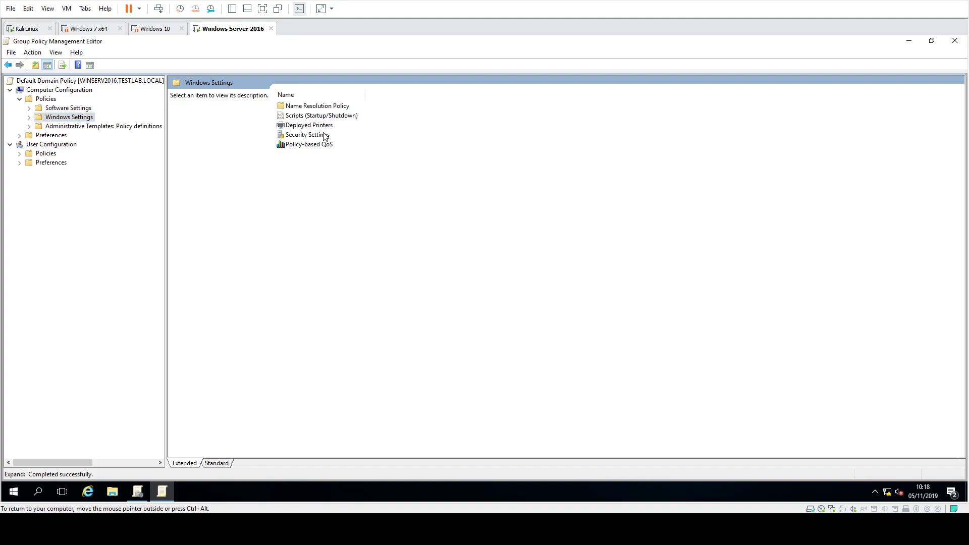
{"action": "double_click", "coordinate": [325, 134]}
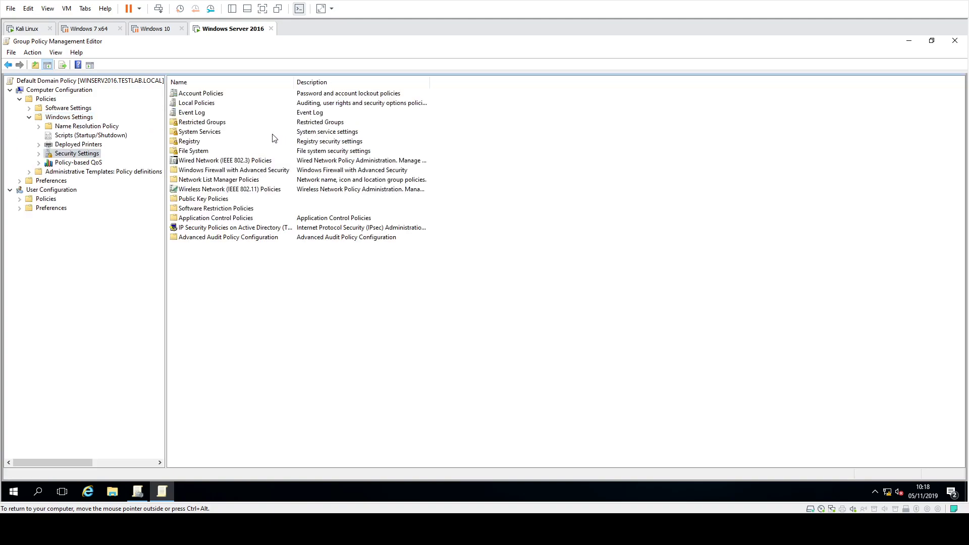
{"action": "double_click", "coordinate": [204, 104]}
{"action": "double_click", "coordinate": [200, 115]}
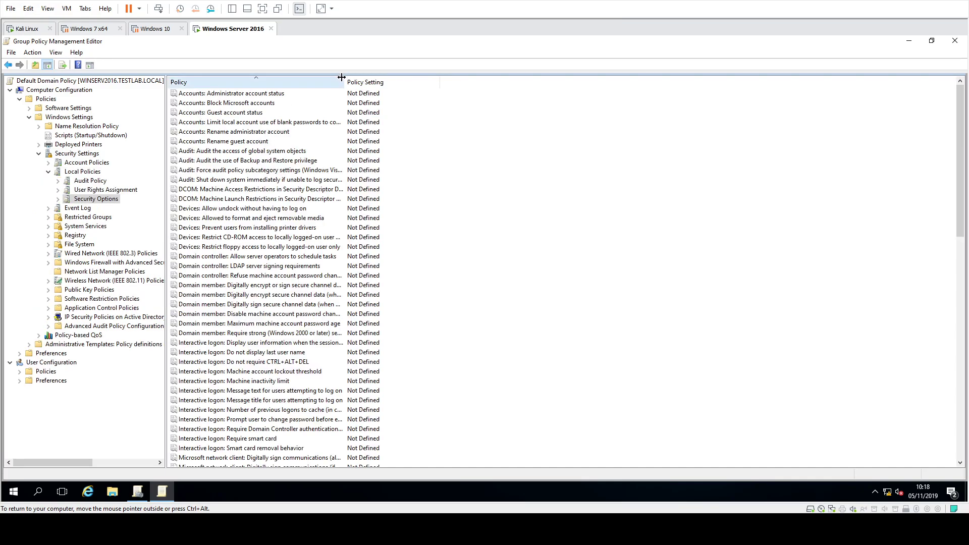
{"action": "left_click_drag", "start_coordinate": [346, 82], "coordinate": [436, 82]}
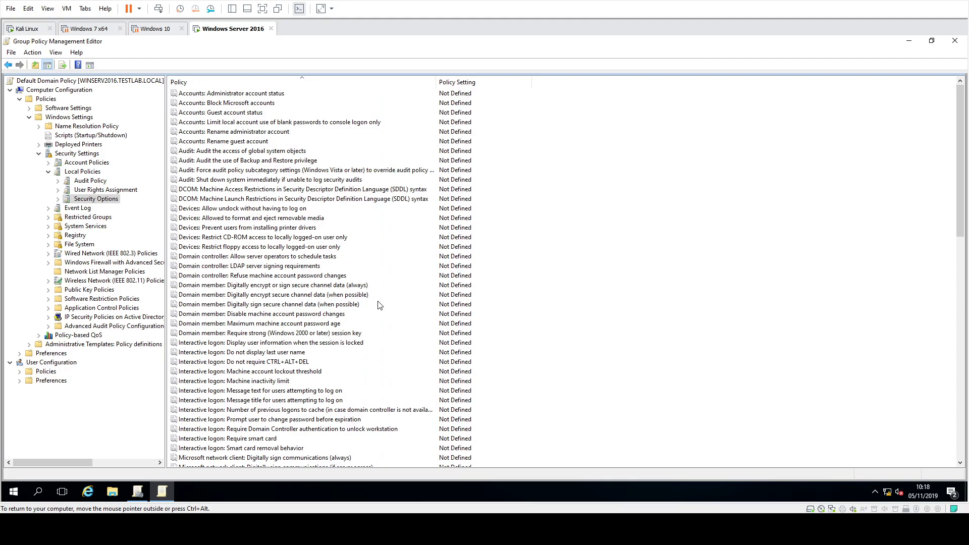
{"action": "scroll", "coordinate": [379, 308], "scroll_direction": "down", "scroll_amount": 4}
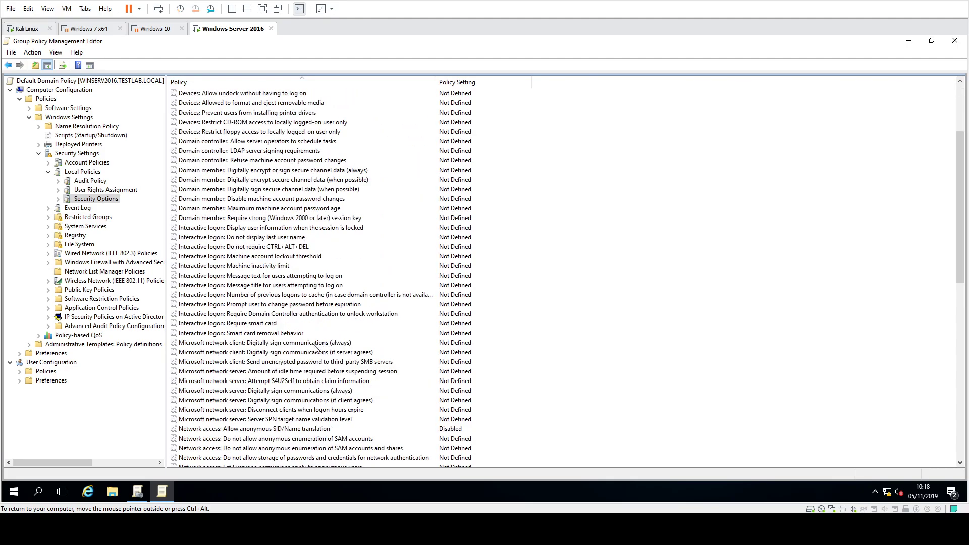
Define the policy "Microsoft network client: Digitally sign communications (always)" as Enabled and accept the setting change.
{"action": "left_click", "coordinate": [273, 345]}
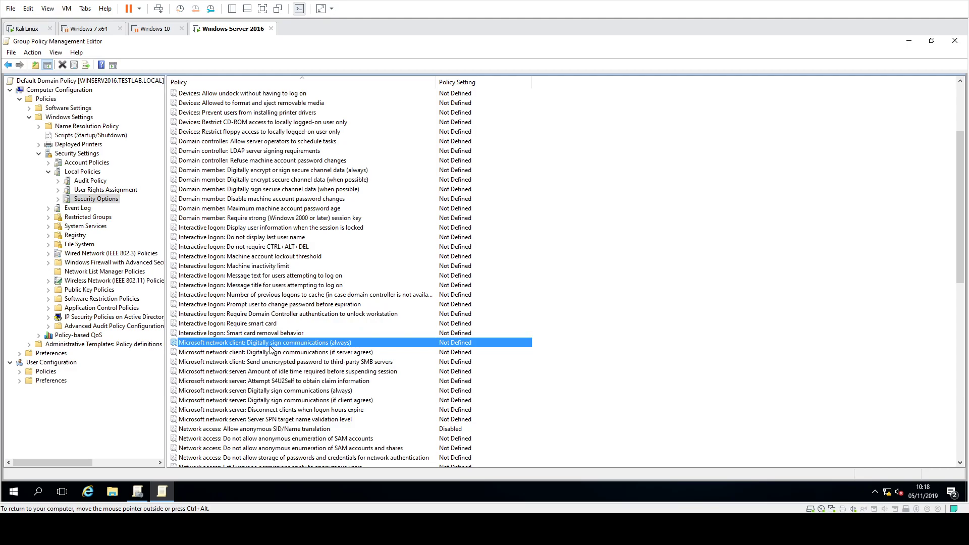
{"action": "double_click", "coordinate": [374, 348]}
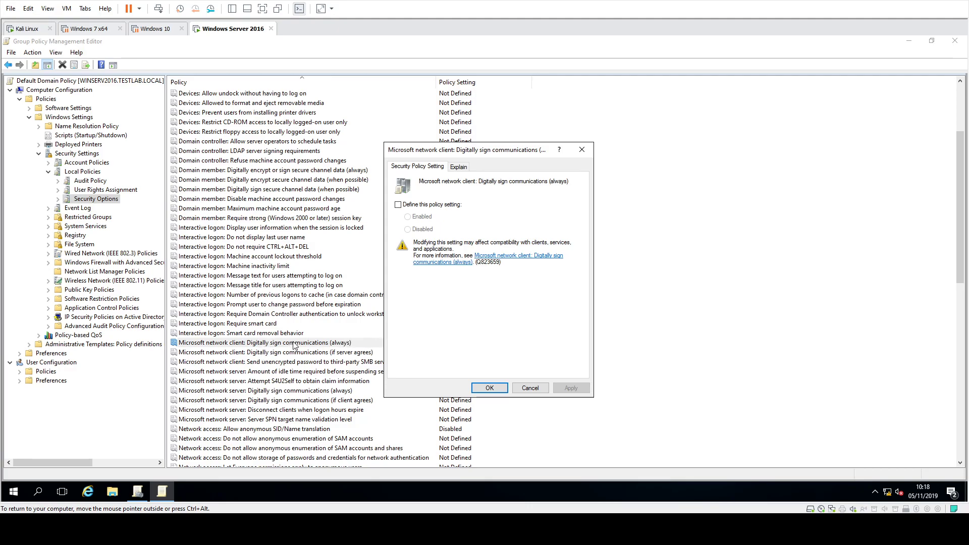
{"action": "left_click", "coordinate": [426, 205]}
{"action": "left_click", "coordinate": [398, 204]}
{"action": "left_click", "coordinate": [407, 216]}
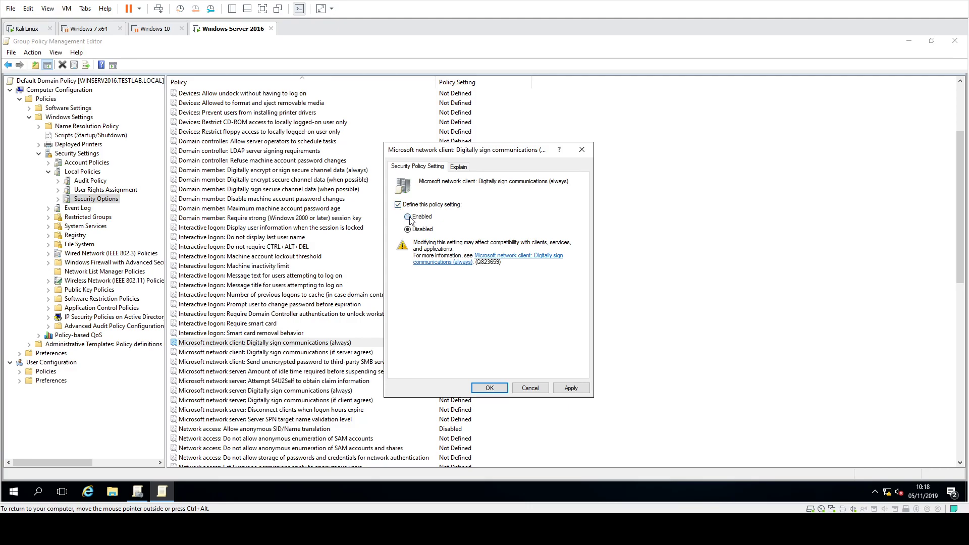
{"action": "left_click", "coordinate": [490, 388]}
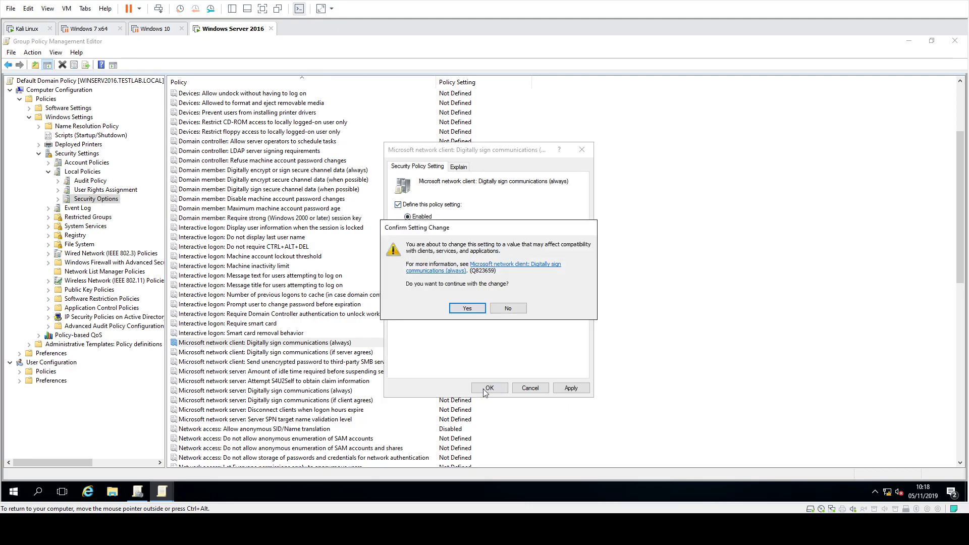
{"action": "left_click", "coordinate": [467, 309]}
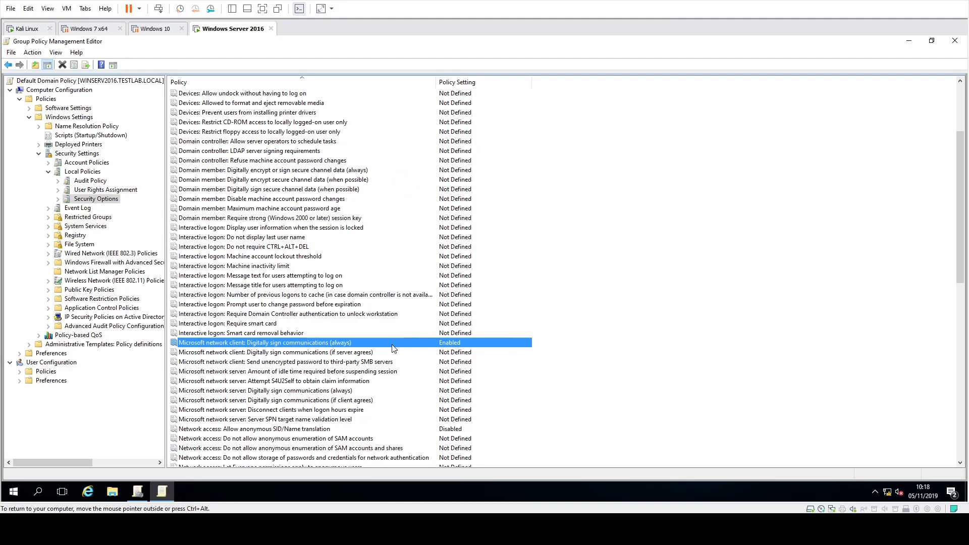
Define the policy "Microsoft network server: Digitally sign communications (always)" as Enabled and accept the setting change.
{"action": "scroll", "coordinate": [373, 358], "scroll_direction": "down", "scroll_amount": 1}
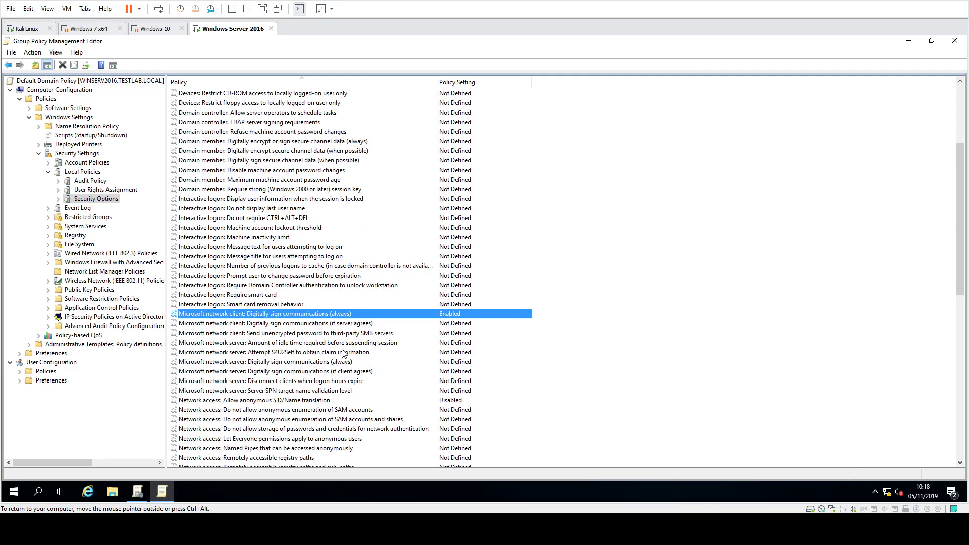
{"action": "double_click", "coordinate": [280, 362]}
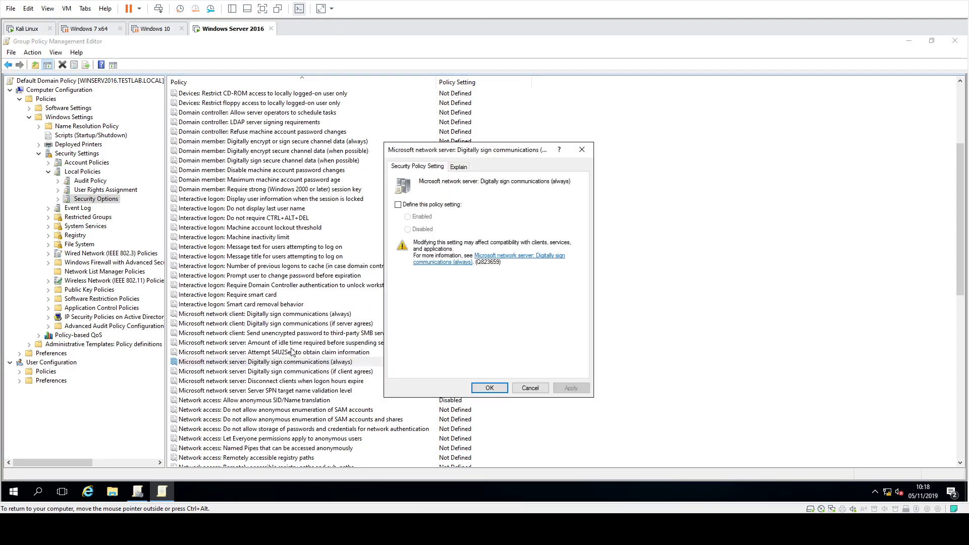
{"action": "left_click", "coordinate": [398, 205]}
{"action": "left_click", "coordinate": [416, 221]}
{"action": "left_click", "coordinate": [489, 388]}
{"action": "left_click", "coordinate": [486, 307]}
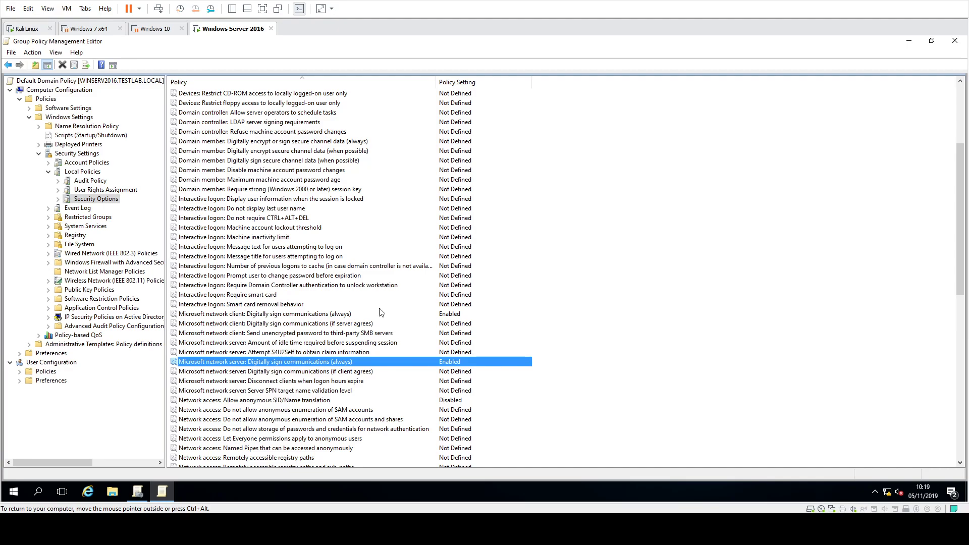
Define the policy "Microsoft network server: Digitally sign communications (if client agrees)" as Enabled.
{"action": "double_click", "coordinate": [313, 373]}
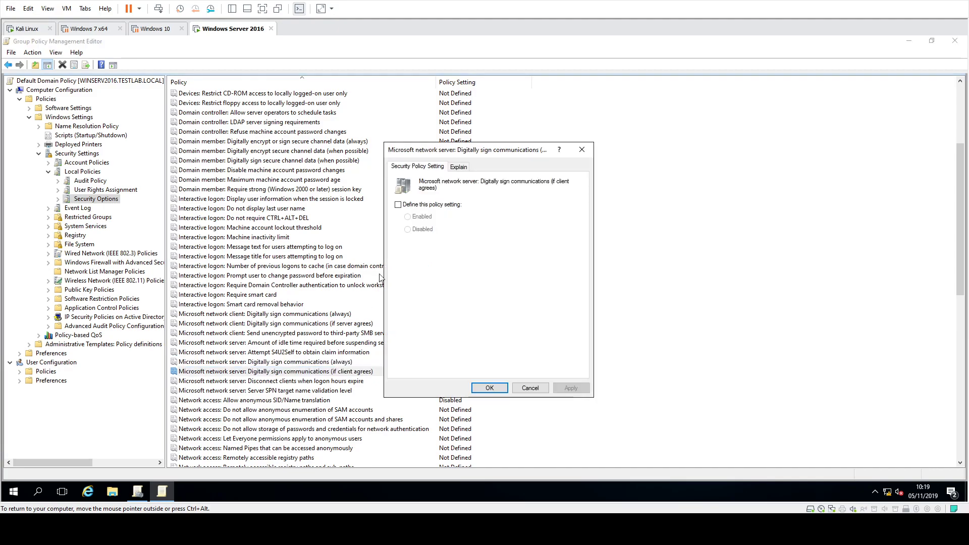
{"action": "left_click", "coordinate": [418, 203]}
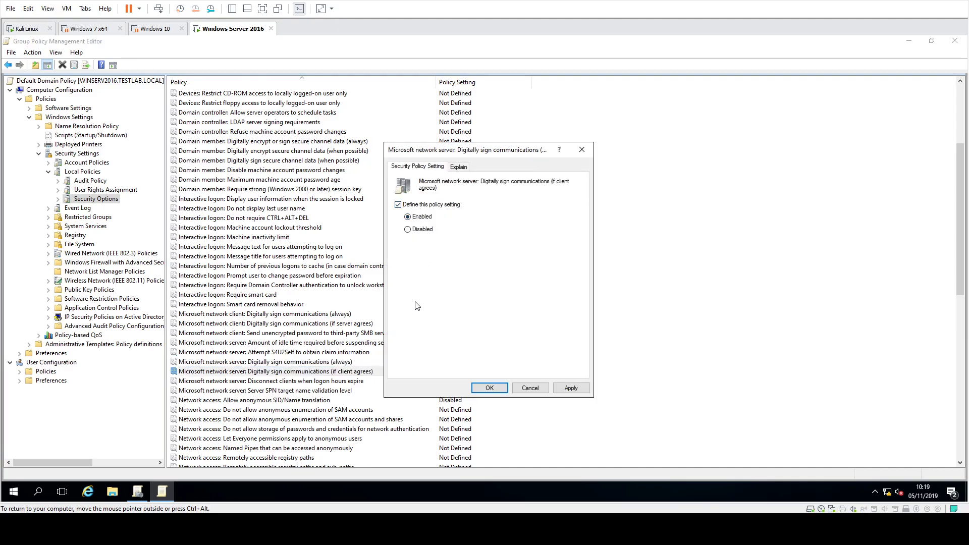